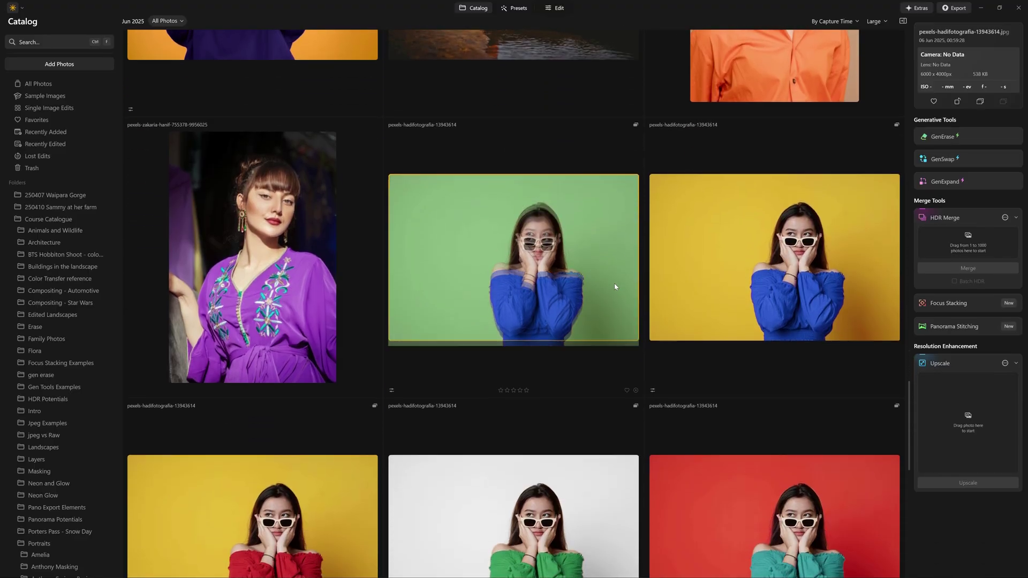
Open the green-background portrait and revert it to its original yellow-background, red-top colours
double_click(616, 287)
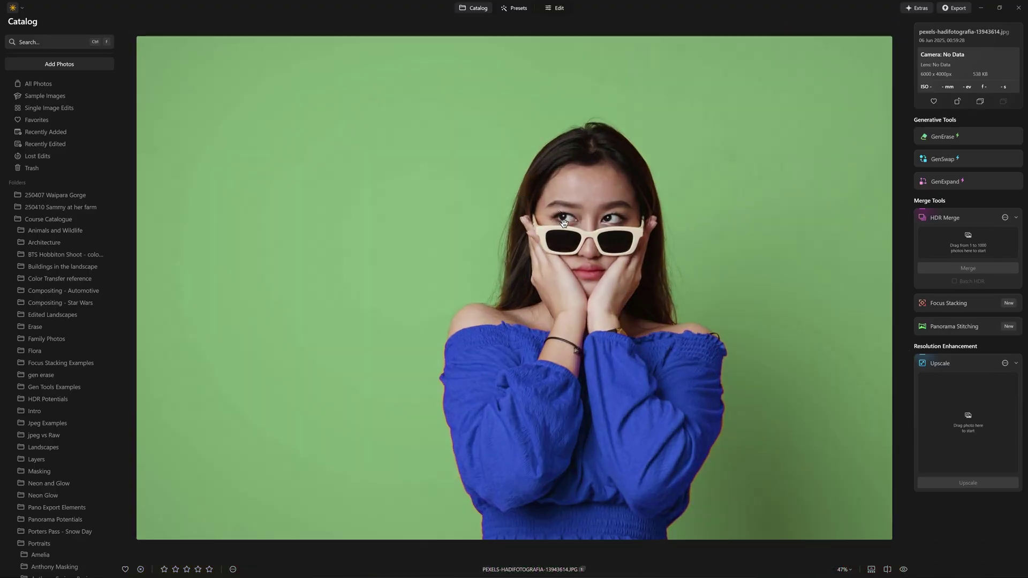
right_click(527, 242)
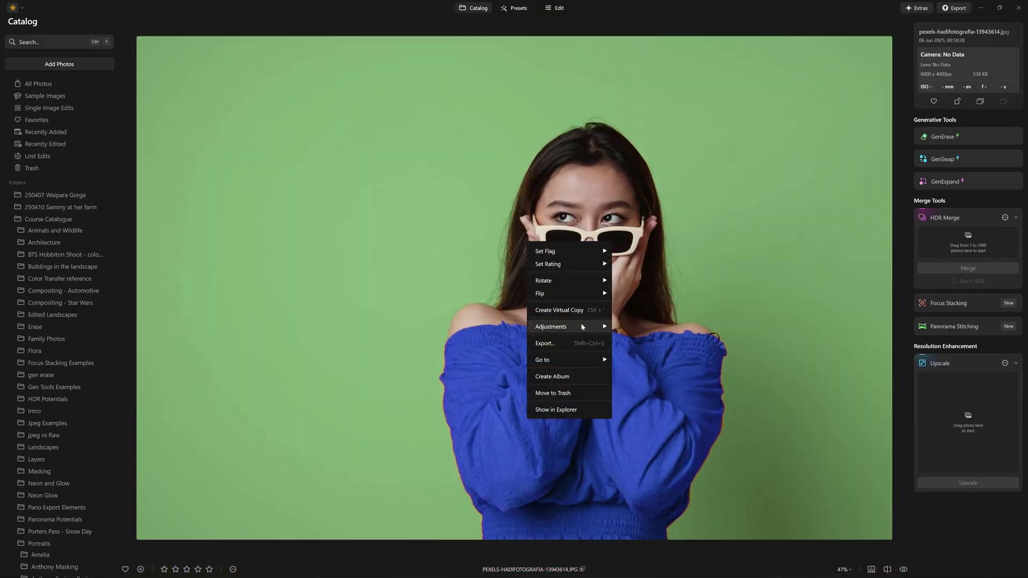
mouse_move(583, 326)
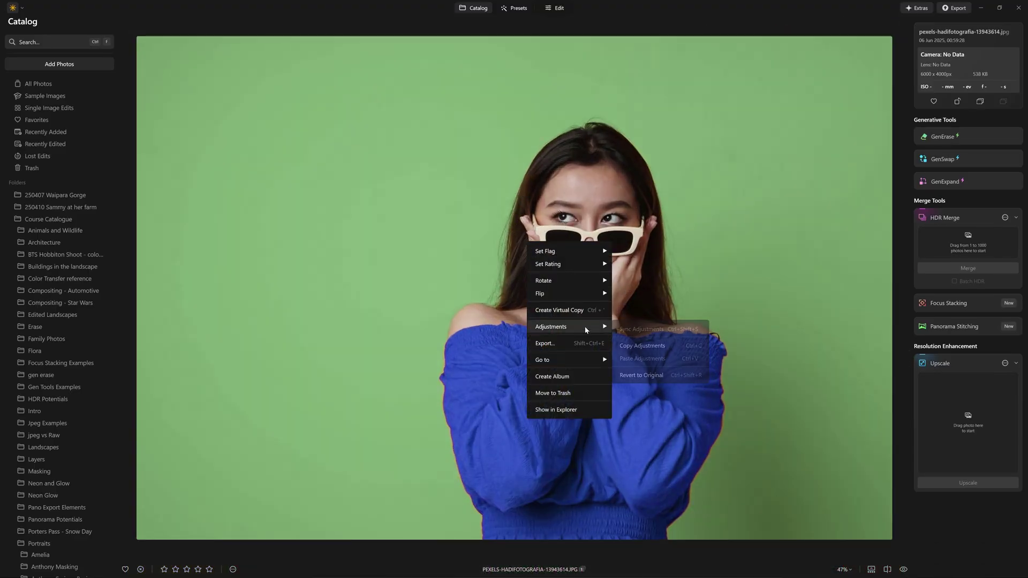
click(655, 375)
scroll(559, 388, up, 1)
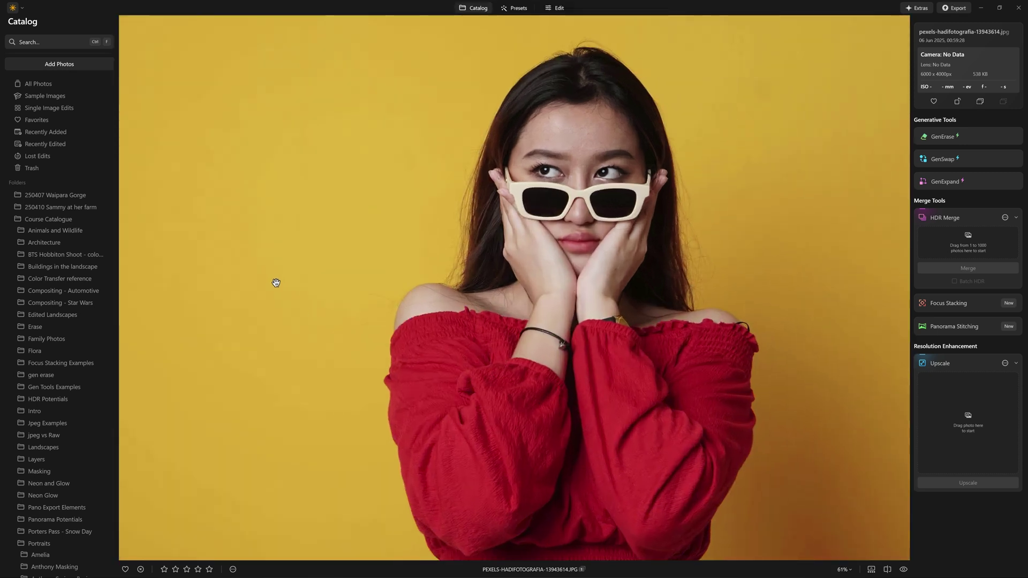
scroll(559, 317, down, 1)
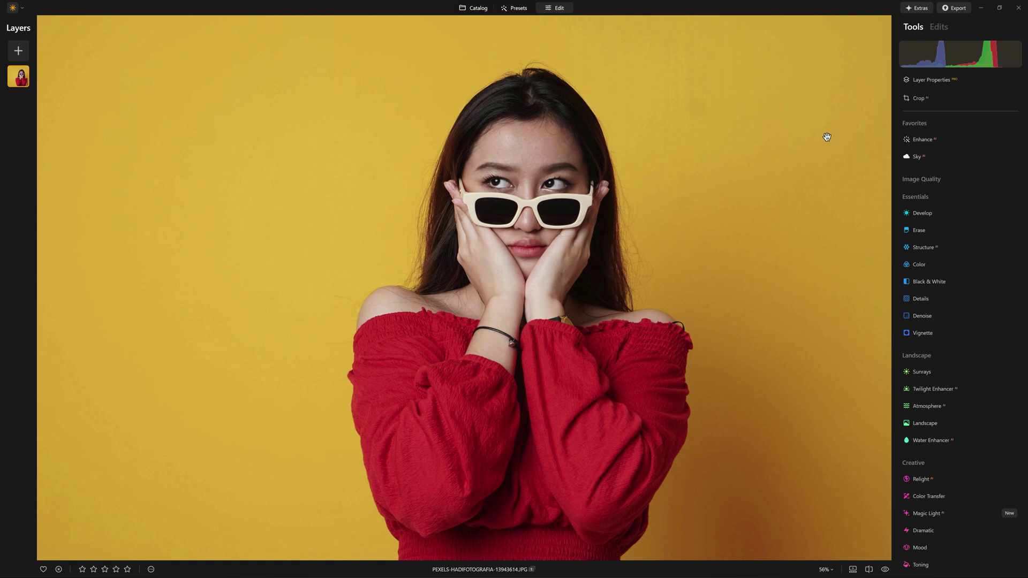
Expand the Color tool's HSL section and boost the Red saturation in Saturation mode
click(920, 265)
scroll(946, 266, down, 3)
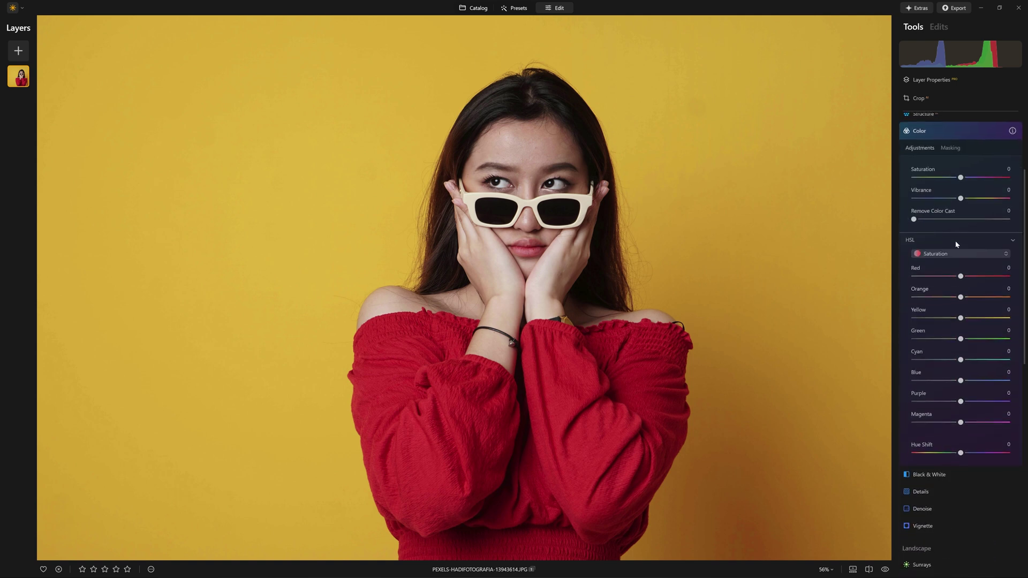
click(955, 240)
click(948, 240)
click(945, 254)
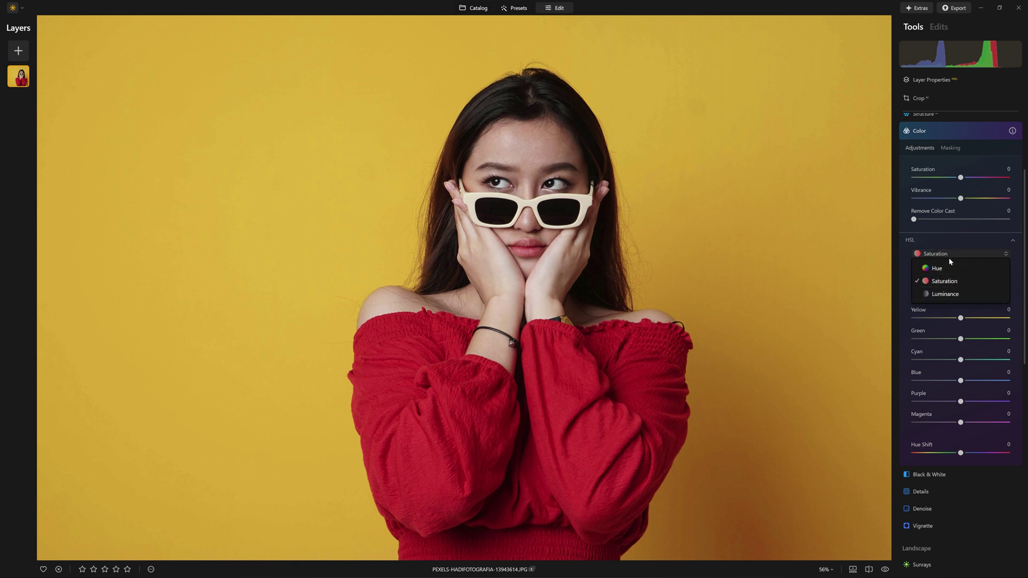
click(949, 255)
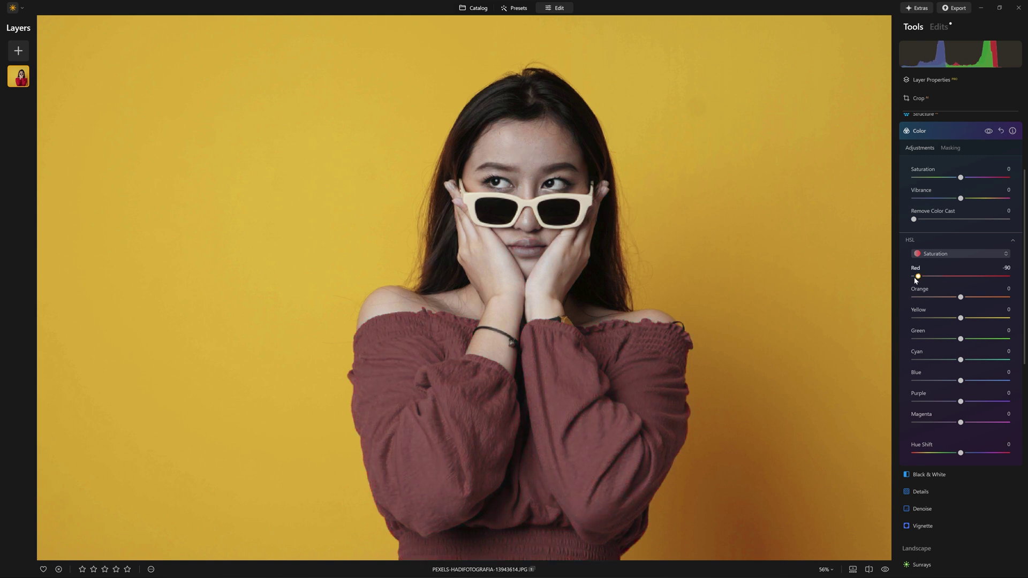
mouse_move(921, 279)
mouse_down()
mouse_move(1004, 286)
mouse_move(939, 279)
mouse_up()
Switch HSL to Hue, swing the Red hue toward orange, then reset it to 0
click(937, 254)
click(944, 272)
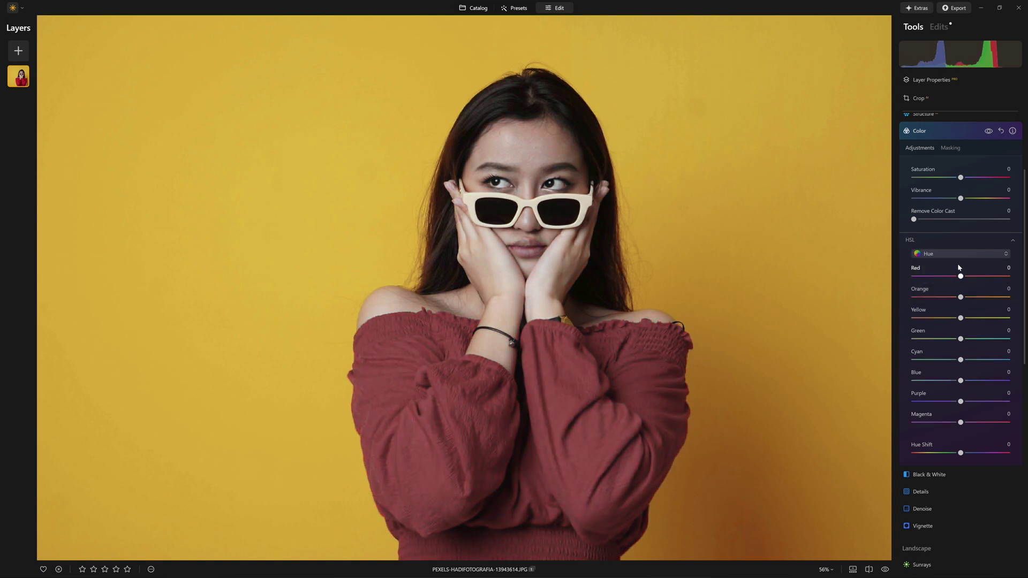
click(968, 253)
click(950, 268)
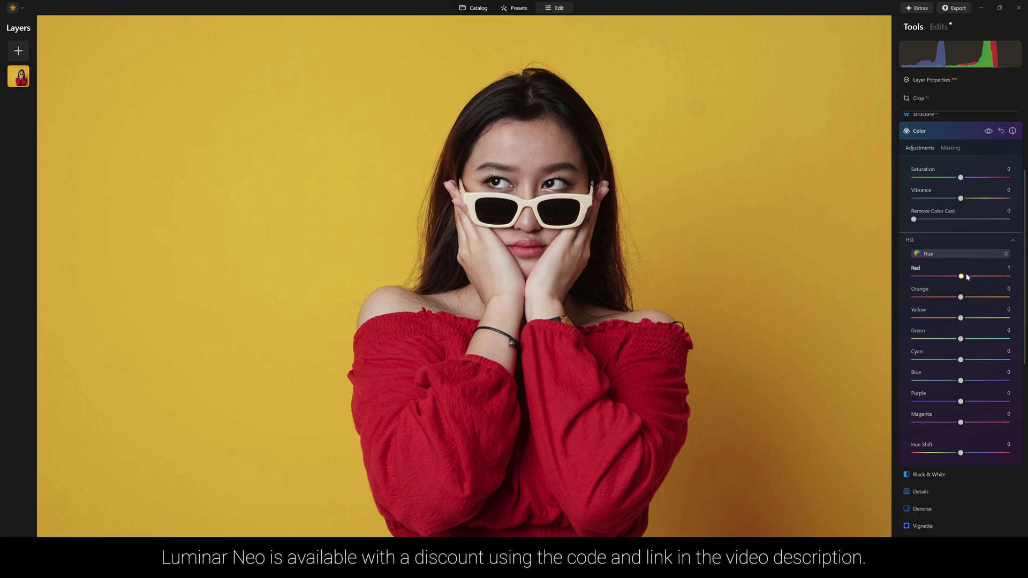
drag(968, 277, 996, 278)
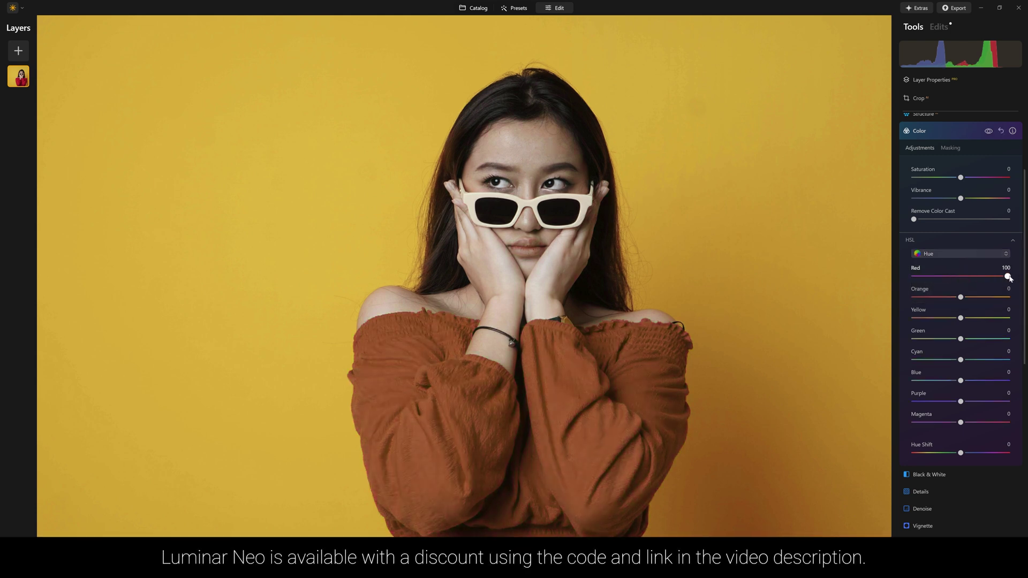
drag(984, 276, 1008, 276)
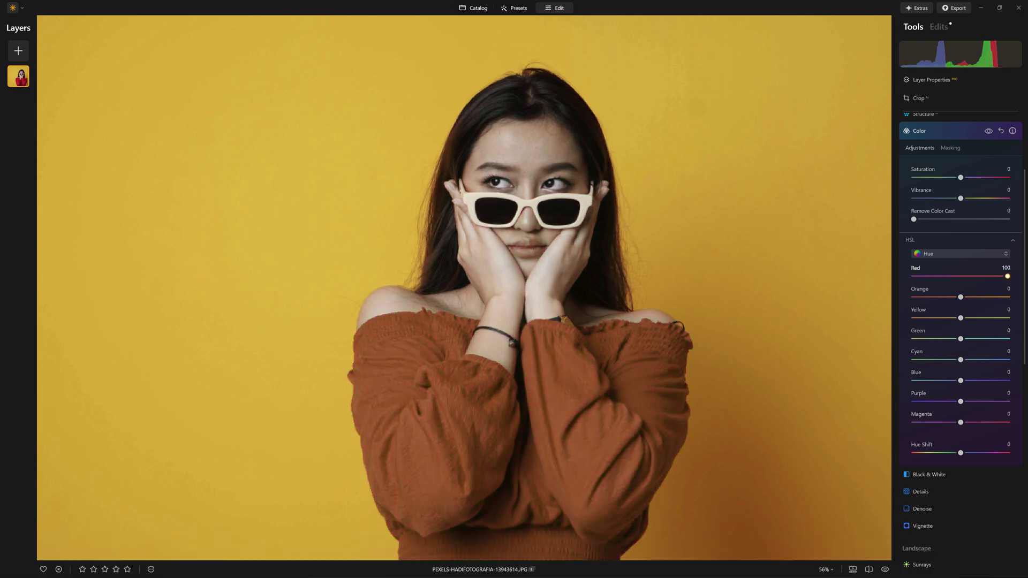
double_click(1008, 277)
Sweep the overall Hue Shift through purple and magenta looks, finally settling at 180
scroll(943, 393, down, 3)
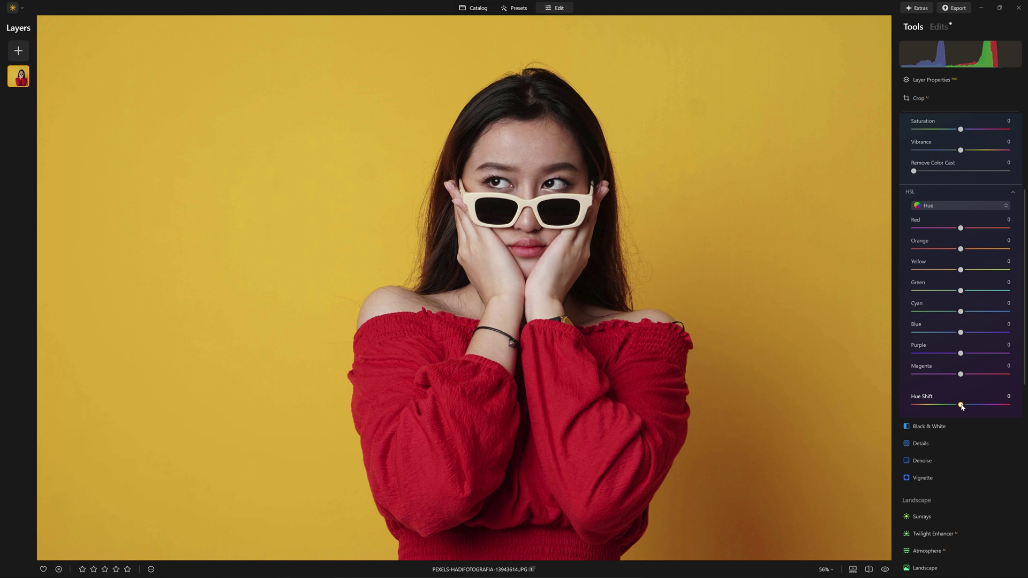
drag(962, 405, 1009, 414)
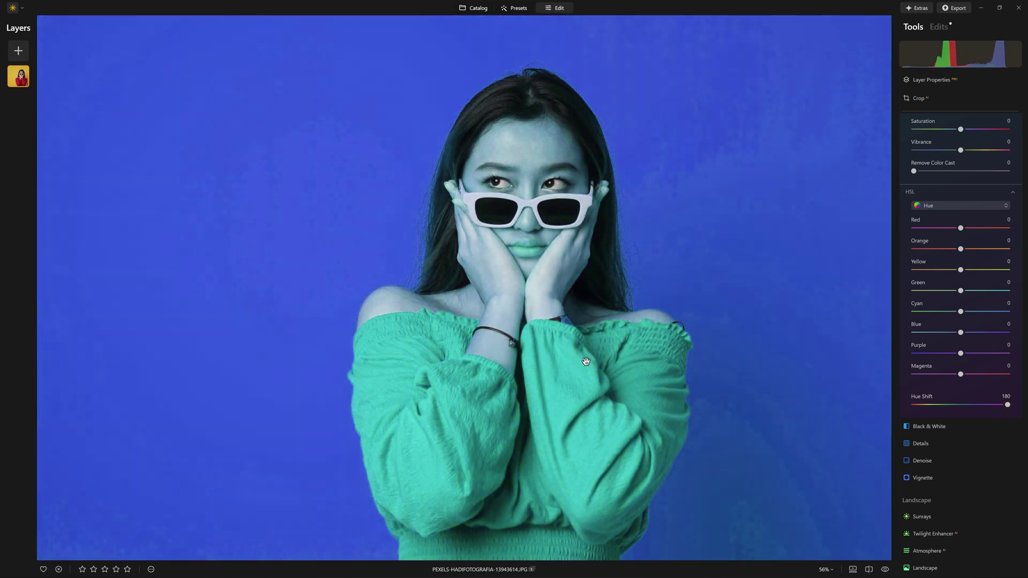
drag(1008, 406, 913, 412)
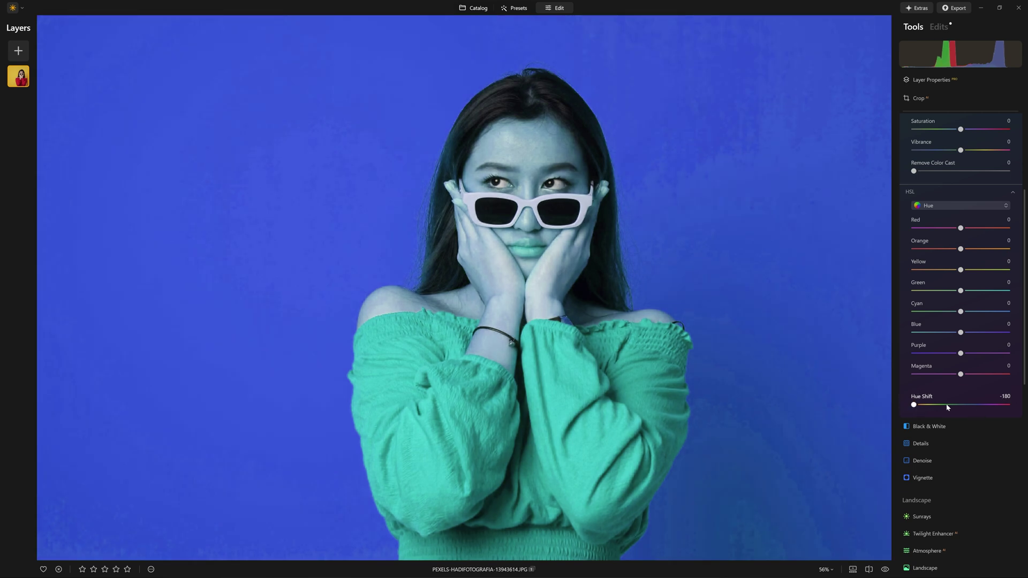
drag(931, 407, 1009, 408)
drag(1011, 408, 959, 410)
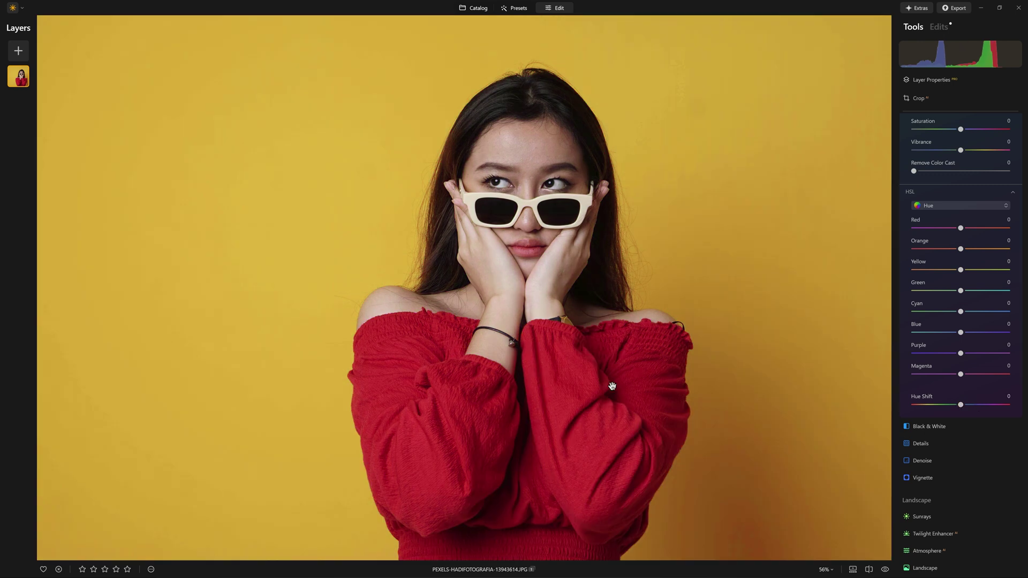
drag(963, 407, 1013, 408)
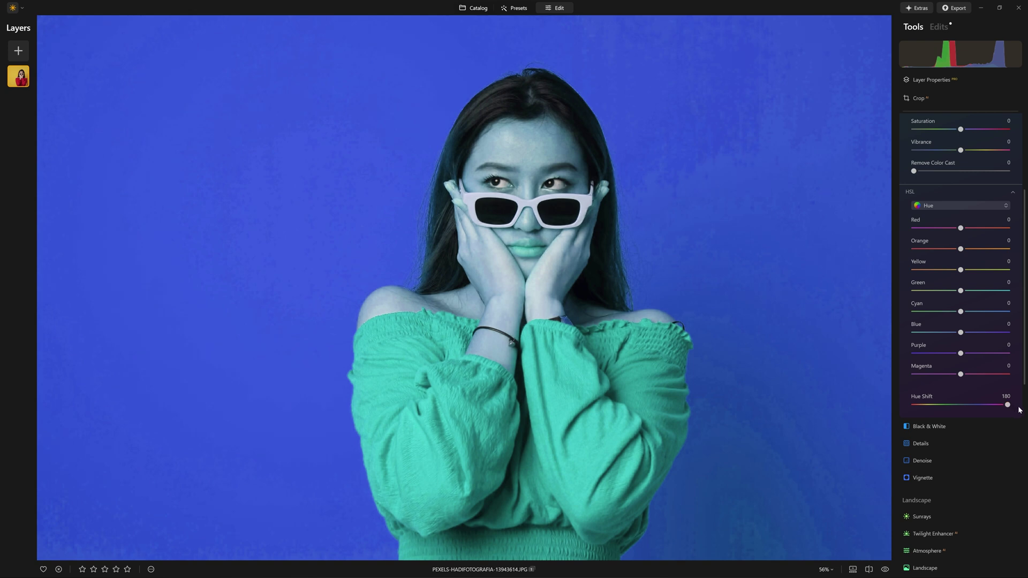
double_click(1012, 407)
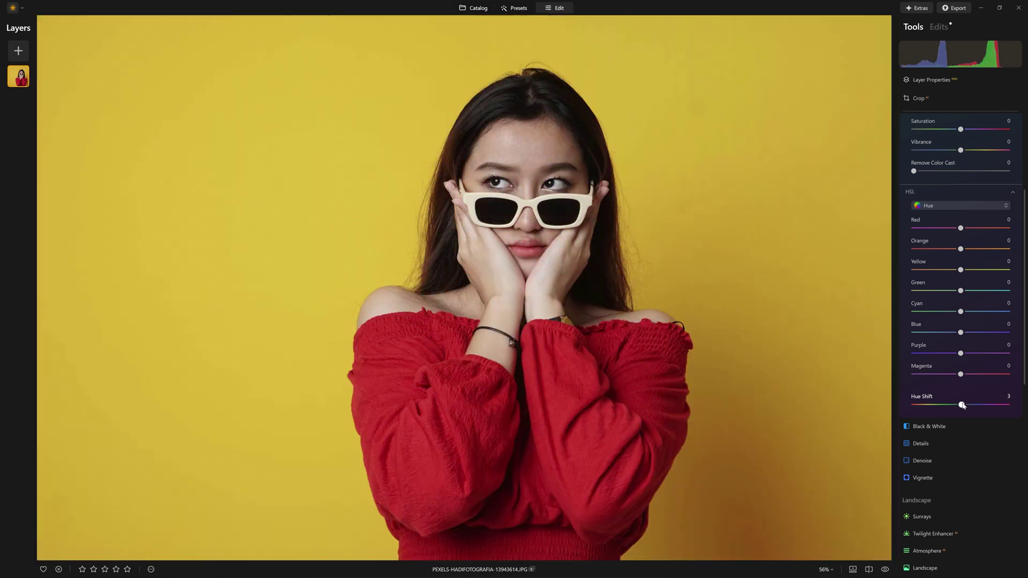
drag(962, 406, 1013, 409)
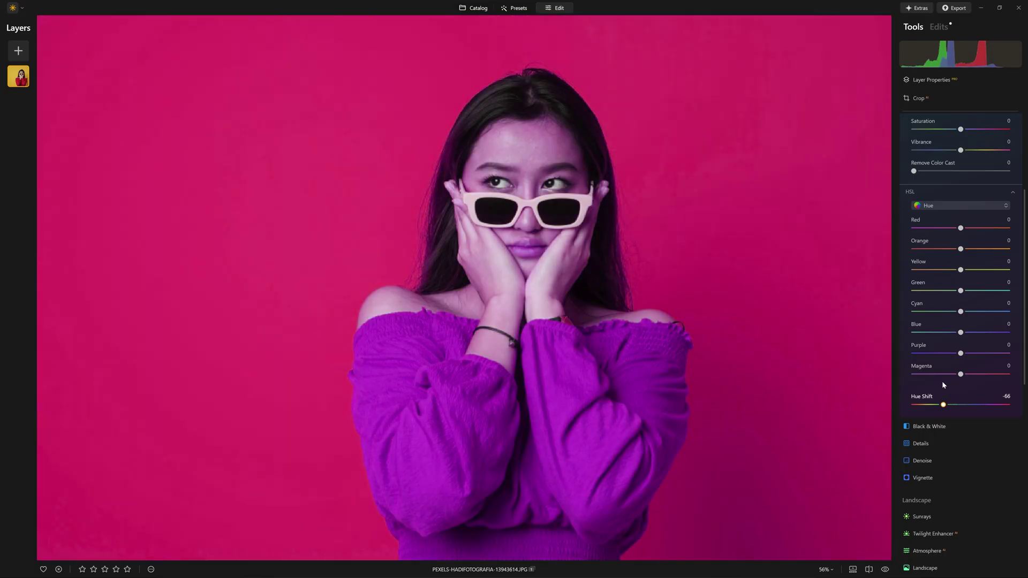
Set the overall Hue Shift to about -118 so the top turns blue
drag(942, 381, 929, 385)
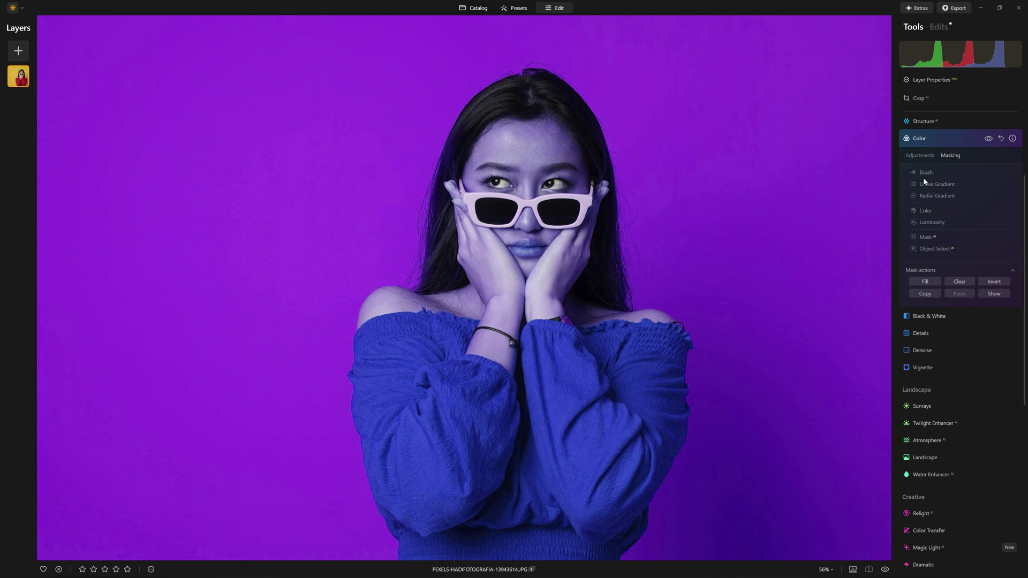
Apply a Mask AI Human mask to the Color adjustment, restoring the yellow background
click(929, 238)
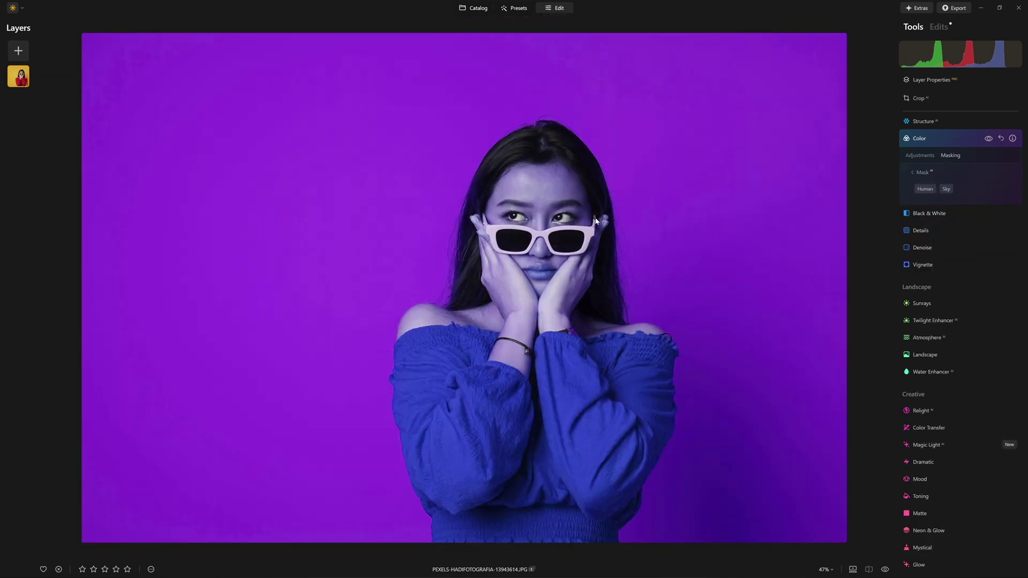
click(926, 189)
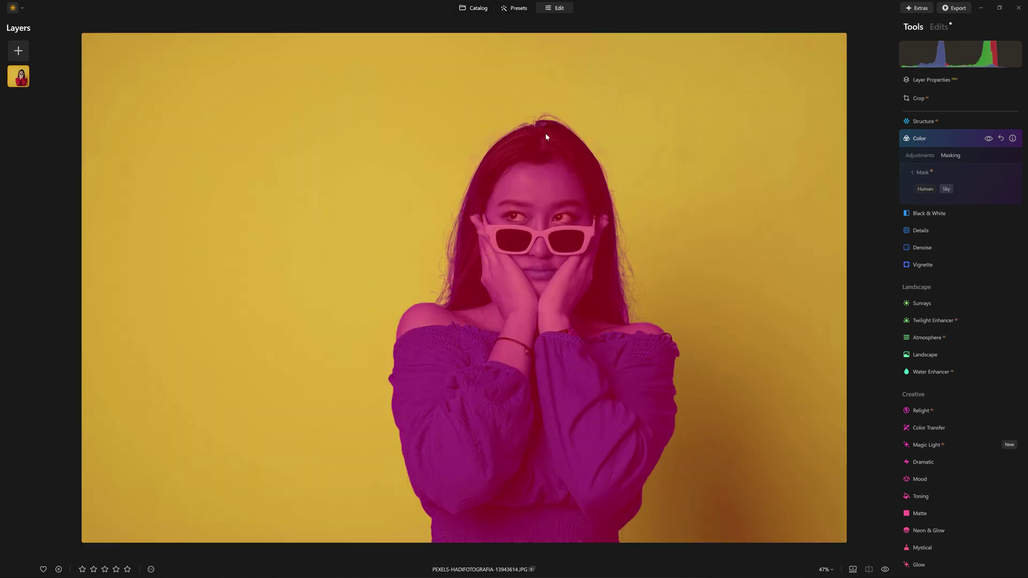
click(959, 139)
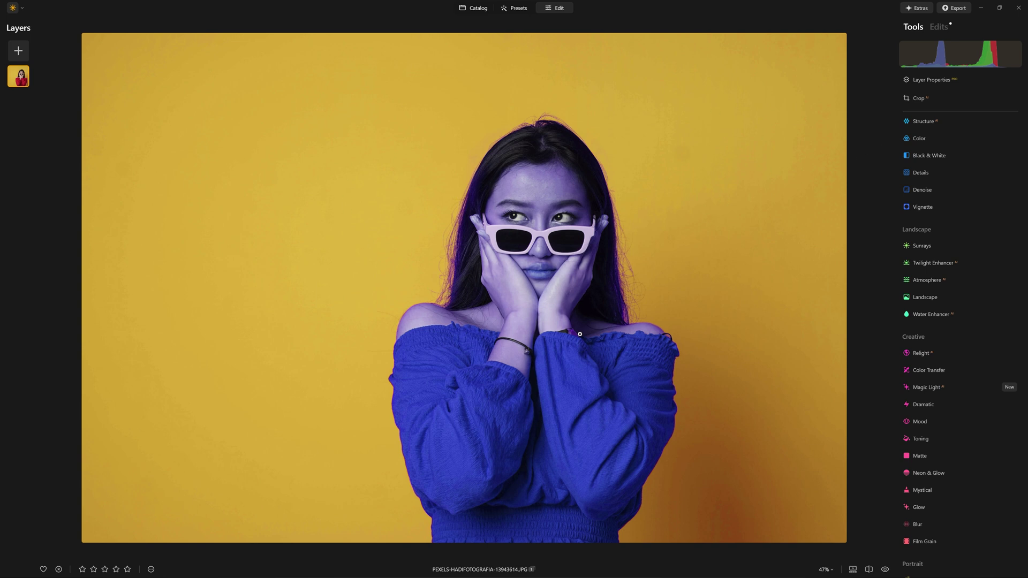
scroll(982, 165, up, 3)
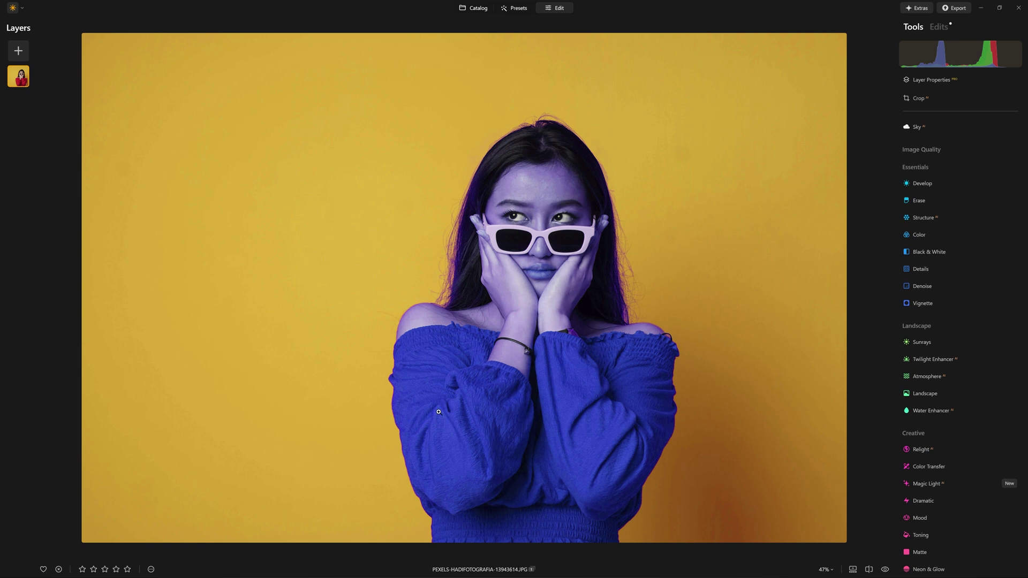
Switch the Color mask to Brush in Erase mode at strength 100 and erase it from the face
click(949, 183)
click(945, 129)
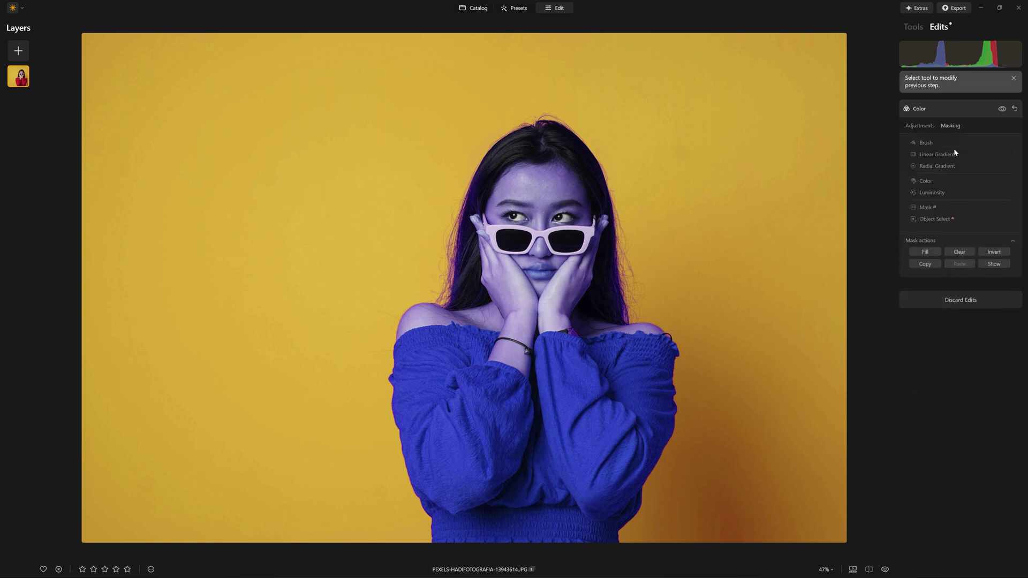
click(932, 144)
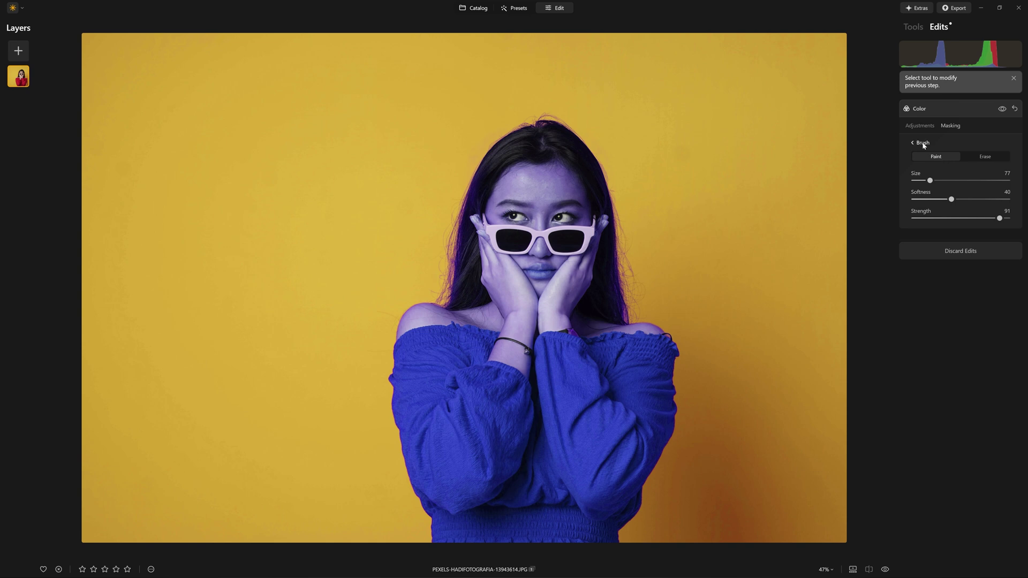
click(982, 156)
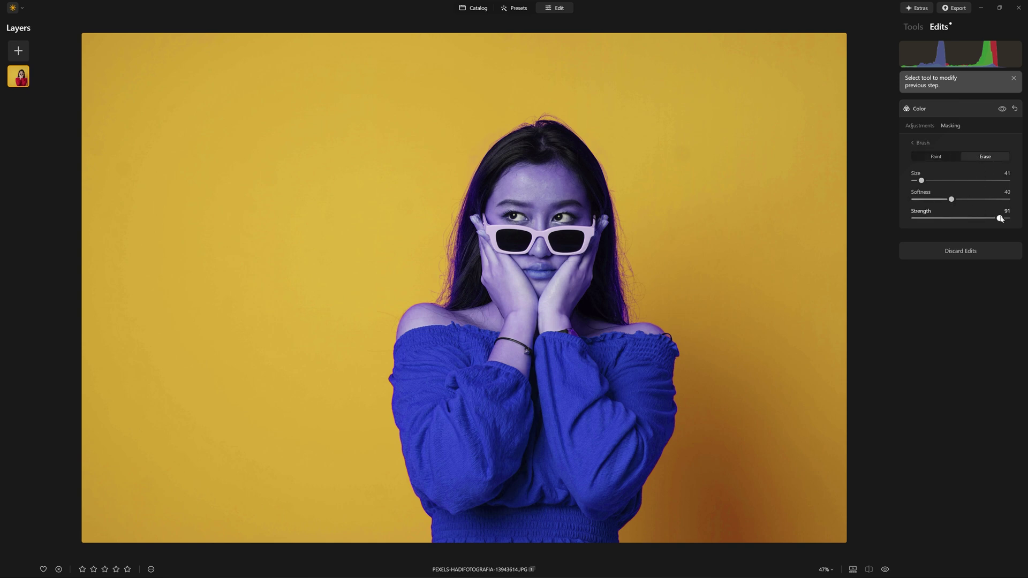
drag(1001, 218, 1010, 219)
mouse_move(474, 190)
mouse_down()
mouse_move(545, 181)
mouse_move(603, 195)
mouse_move(356, 273)
mouse_move(755, 251)
mouse_up()
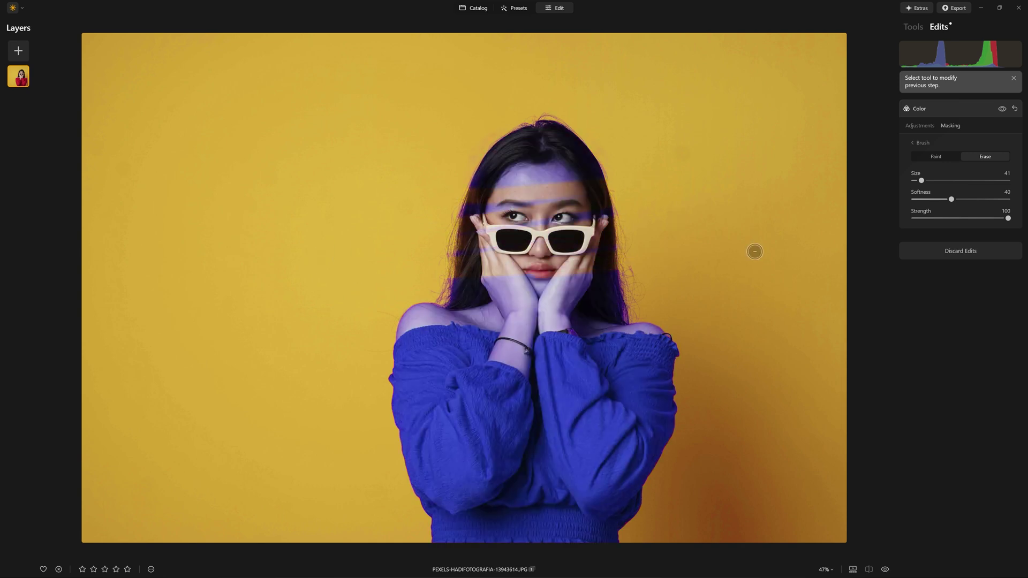
Resize the brush and erase the recolour from the bare shoulder and skin along the sweater edge
key(bracketright)
key(bracketright)
key(bracketright)
key(bracketright)
key(bracketright)
key(bracketright)
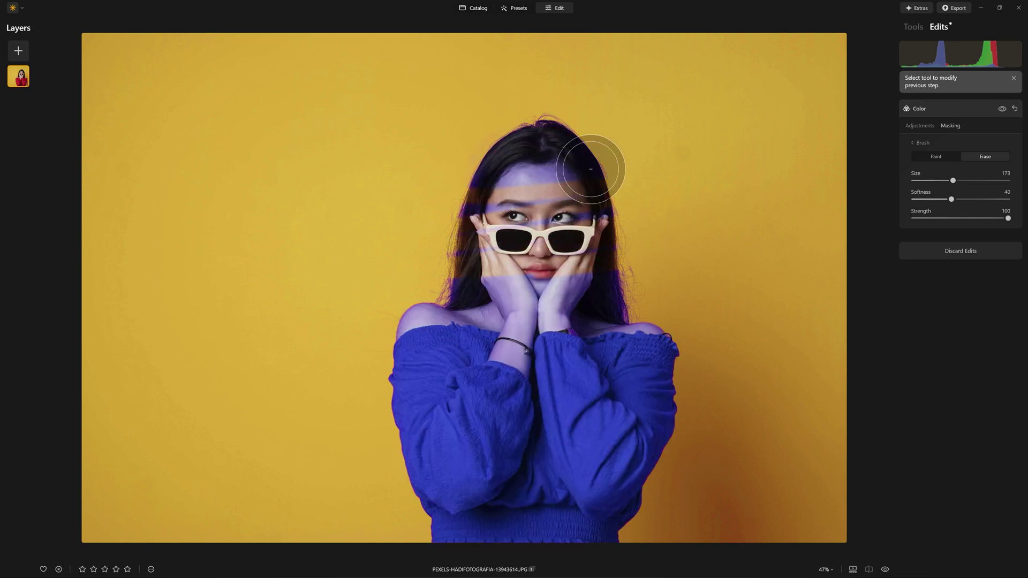
key(bracketleft)
key(bracketleft)
key(bracketleft)
key(bracketleft)
scroll(411, 341, up, 2)
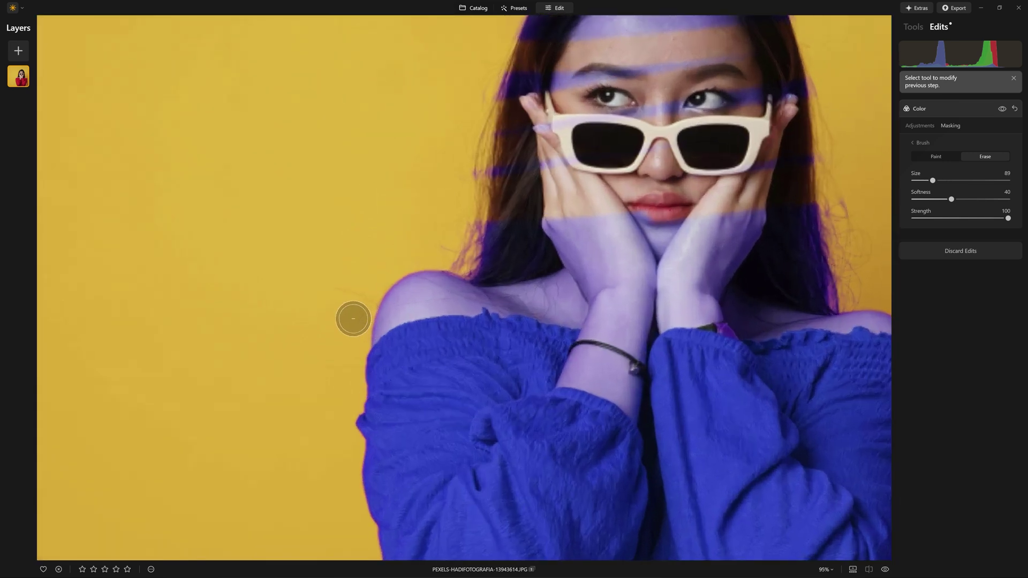
scroll(354, 319, up, 5)
key(bracketleft)
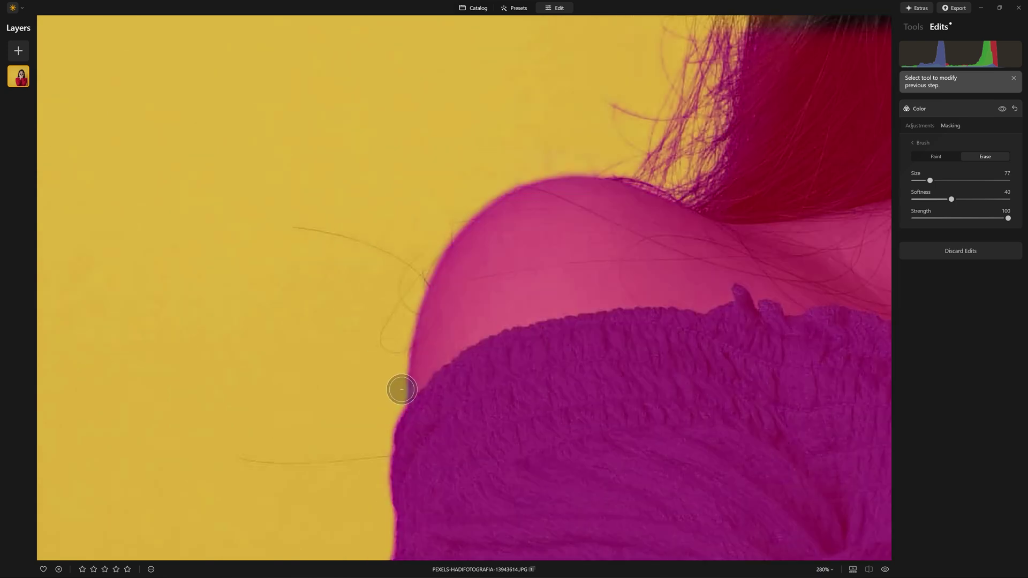
mouse_move(401, 389)
mouse_down()
mouse_move(436, 346)
mouse_move(484, 320)
mouse_move(452, 338)
mouse_move(534, 309)
mouse_move(689, 321)
mouse_move(718, 292)
mouse_move(763, 284)
mouse_up()
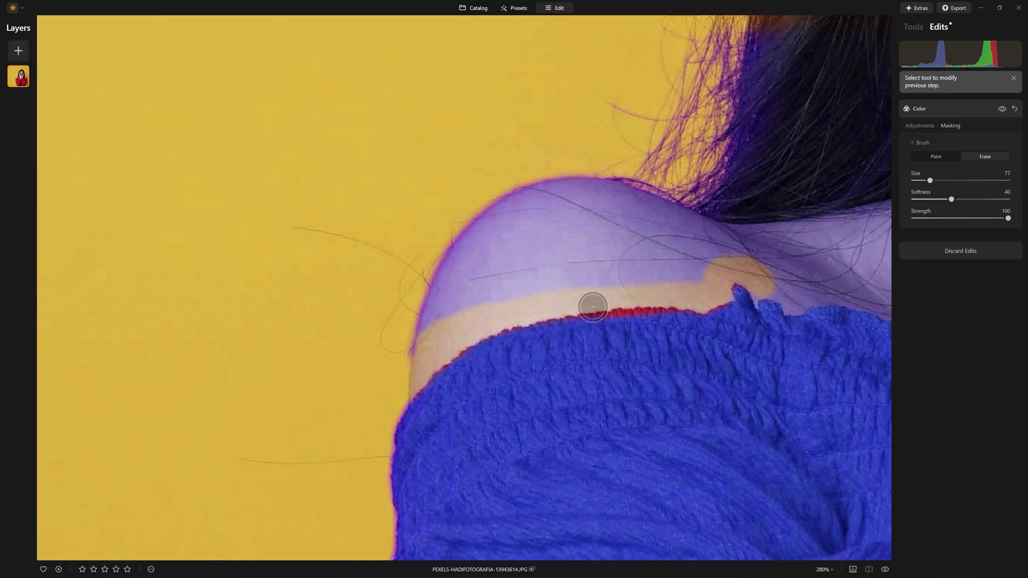
key(bracketleft)
key(bracketleft)
key(bracketleft)
key(bracketleft)
key(bracketleft)
key(bracketleft)
key(x)
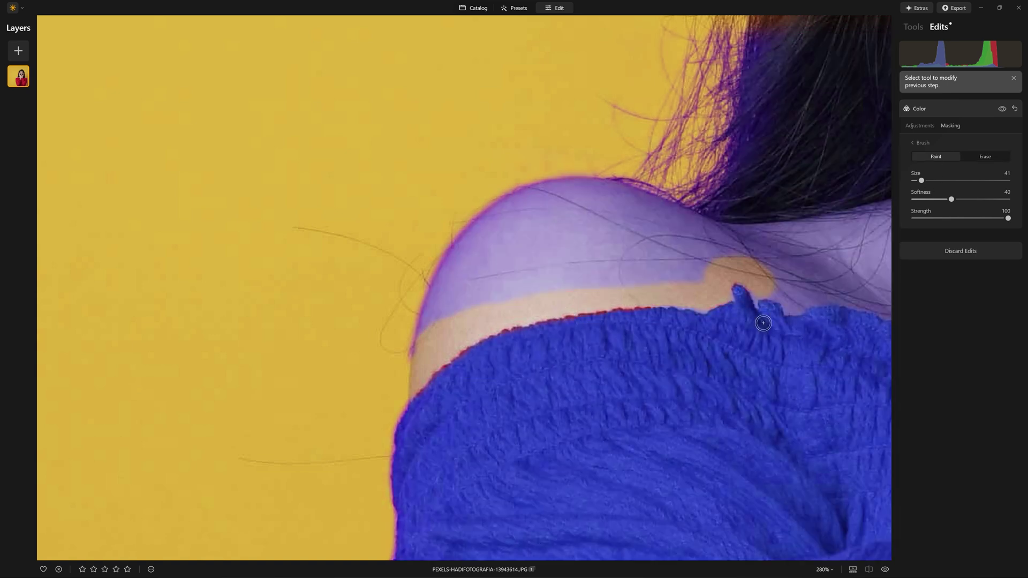
key(bracketleft)
key(bracketleft)
key(bracketleft)
key(bracketleft)
key(x)
drag(758, 309, 754, 292)
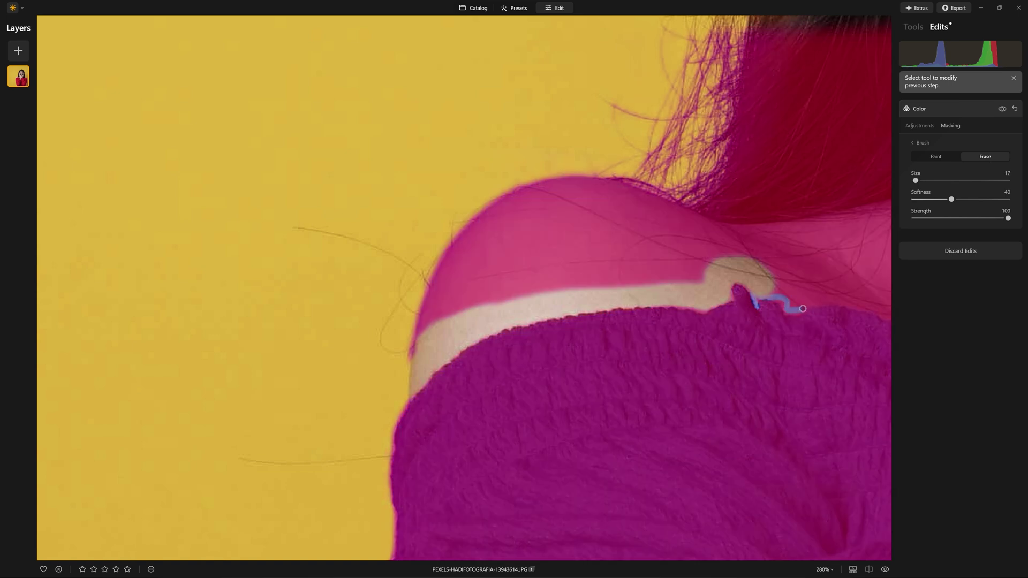
Enlarge the brush and erase the mask over the shoulder skin
scroll(758, 299, down, 5)
scroll(452, 287, up, 8)
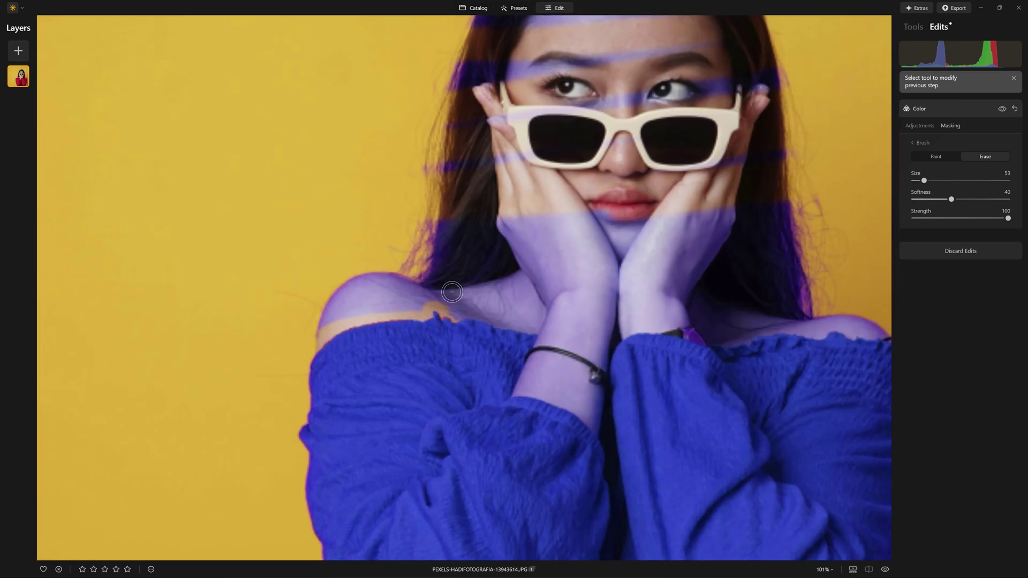
key(bracketright)
key(bracketright)
key(bracketright)
key(bracketright)
key(bracketright)
key(bracketright)
scroll(491, 388, up, 2)
key(x)
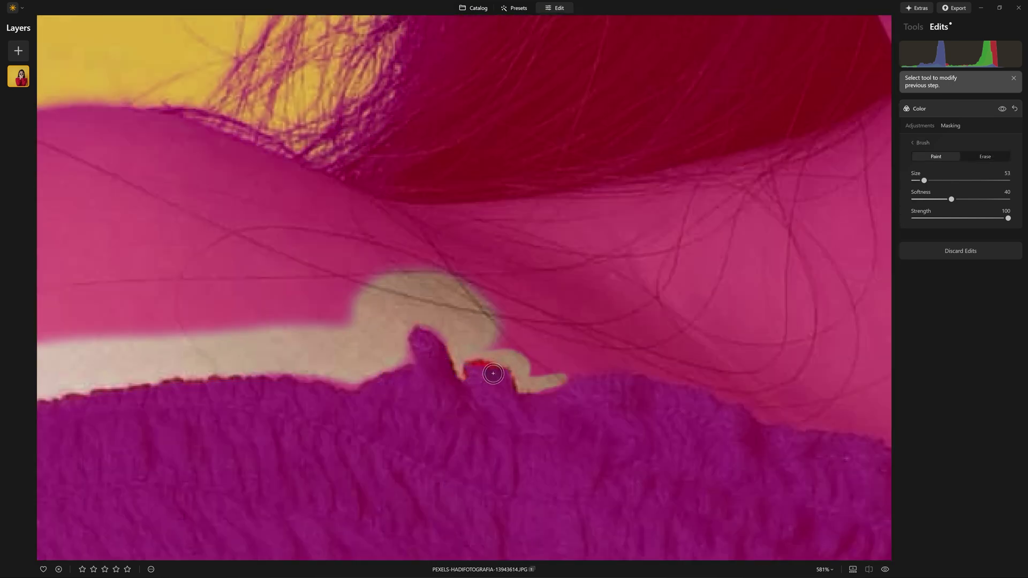
key(bracketleft)
key(bracketleft)
scroll(213, 383, down, 3)
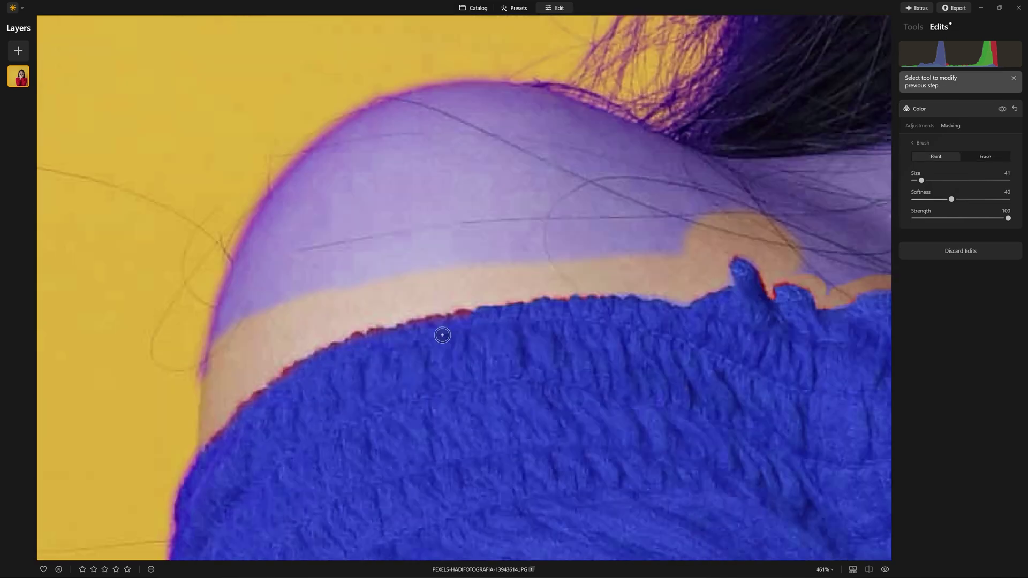
scroll(532, 305, up, 2)
scroll(532, 305, down, 3)
key(bracketright)
key(bracketright)
key(bracketright)
key(bracketright)
key(bracketright)
key(bracketright)
key(bracketright)
key(bracketright)
key(bracketright)
key(bracketright)
key(bracketright)
key(bracketright)
key(bracketright)
key(bracketright)
key(bracketright)
key(bracketright)
key(x)
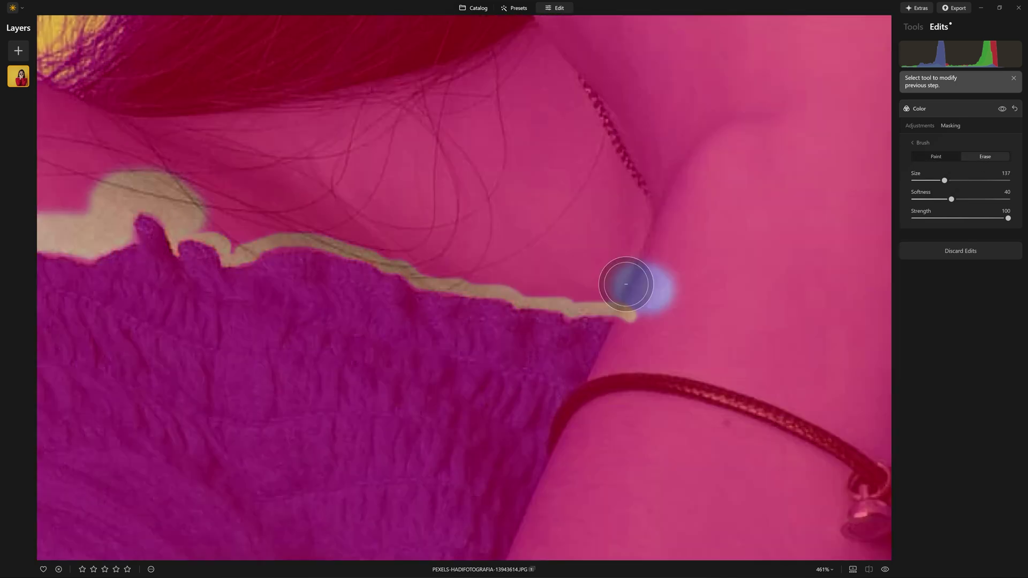
mouse_move(625, 280)
mouse_down()
mouse_move(697, 241)
mouse_move(675, 302)
mouse_move(574, 459)
mouse_up()
Paint the mask back onto the uncovered sweater edge with a harder brush, then shrink and soften it for the wrists
key(shift+bracketleft)
key(shift+bracketleft)
key(shift+bracketleft)
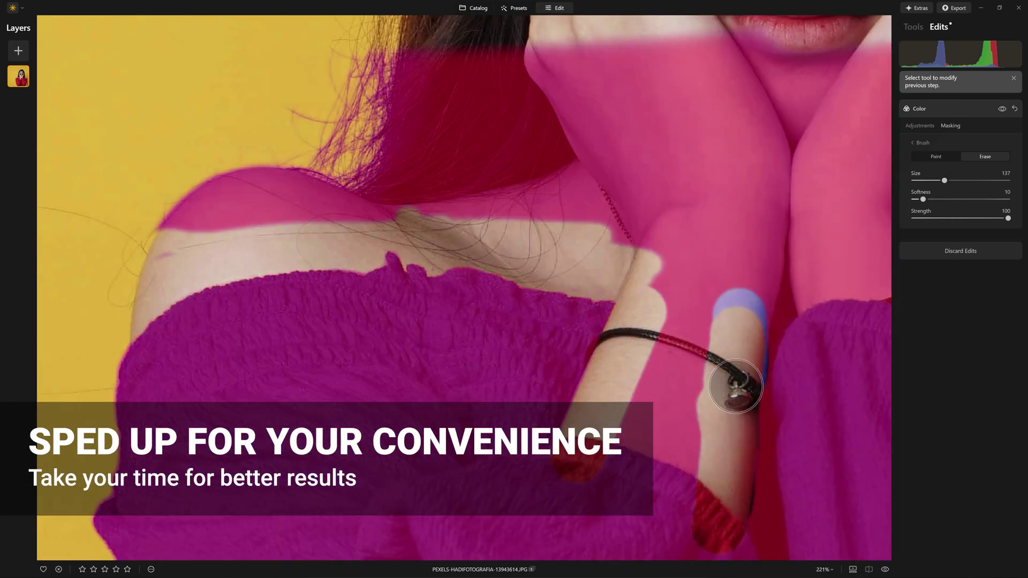
scroll(684, 299, up, 2)
key(x)
drag(593, 275, 699, 397)
scroll(608, 292, down, 3)
scroll(436, 337, up, 3)
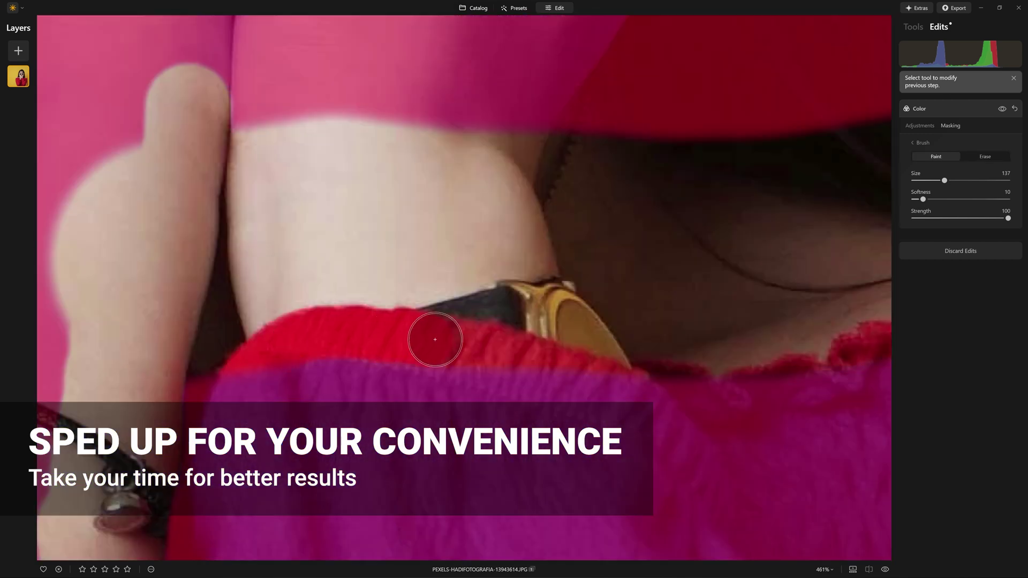
scroll(812, 391, down, 2)
scroll(640, 335, up, 3)
scroll(640, 336, down, 2)
scroll(400, 282, right, 3)
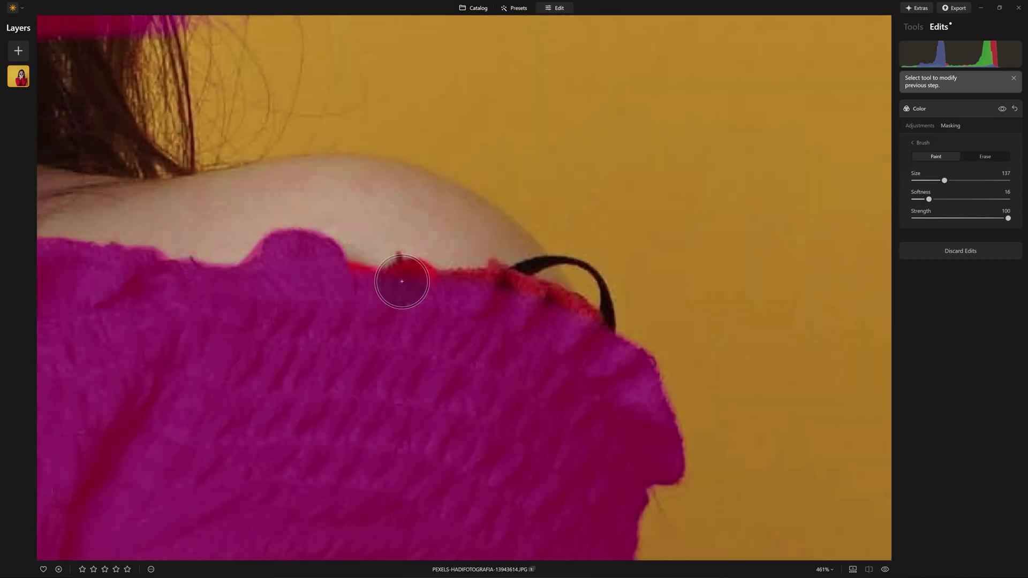
key(shift+bracketright)
key(shift+bracketright)
scroll(562, 257, down, 4)
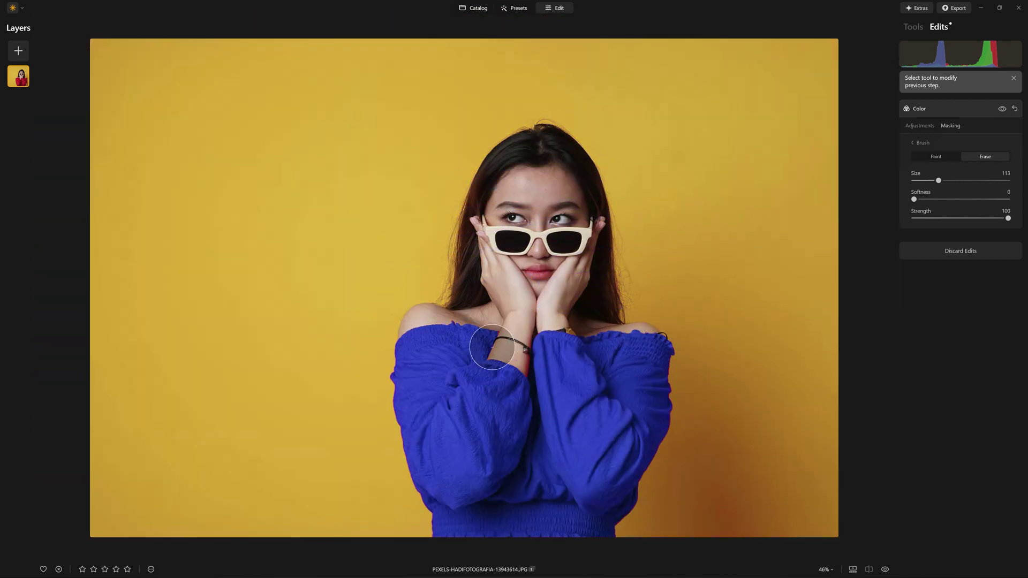
scroll(495, 326, up, 5)
key(bracketleft)
key(bracketleft)
key(bracketleft)
key(bracketleft)
key(shift+bracketright)
scroll(566, 311, down, 5)
key(shift+bracketright)
key(shift+bracketright)
key(shift+bracketright)
key(shift+bracketright)
key(shift+bracketright)
key(alt)
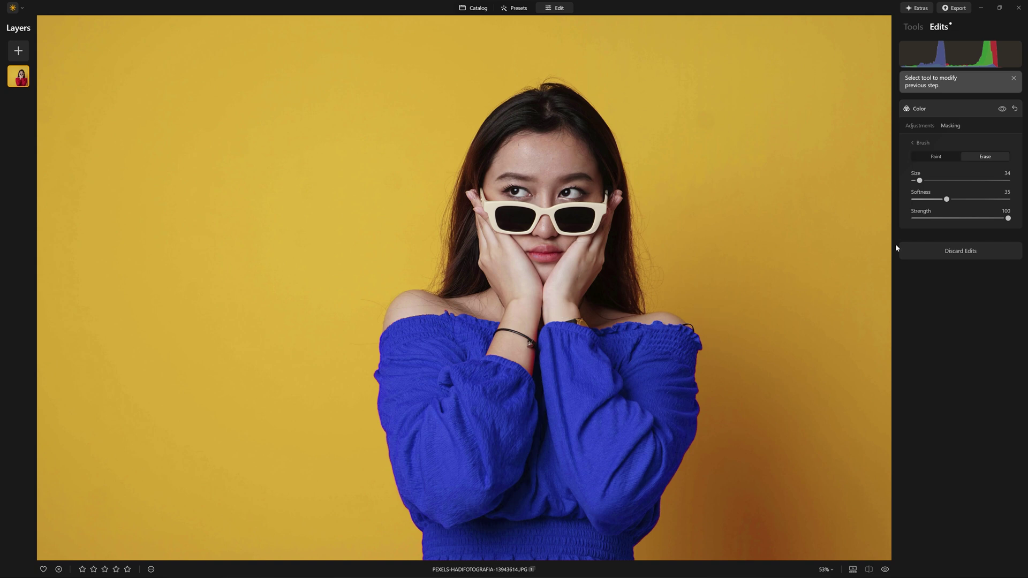
Collapse the Color tool and compare the edit against the original photo
click(948, 113)
key(backslash)
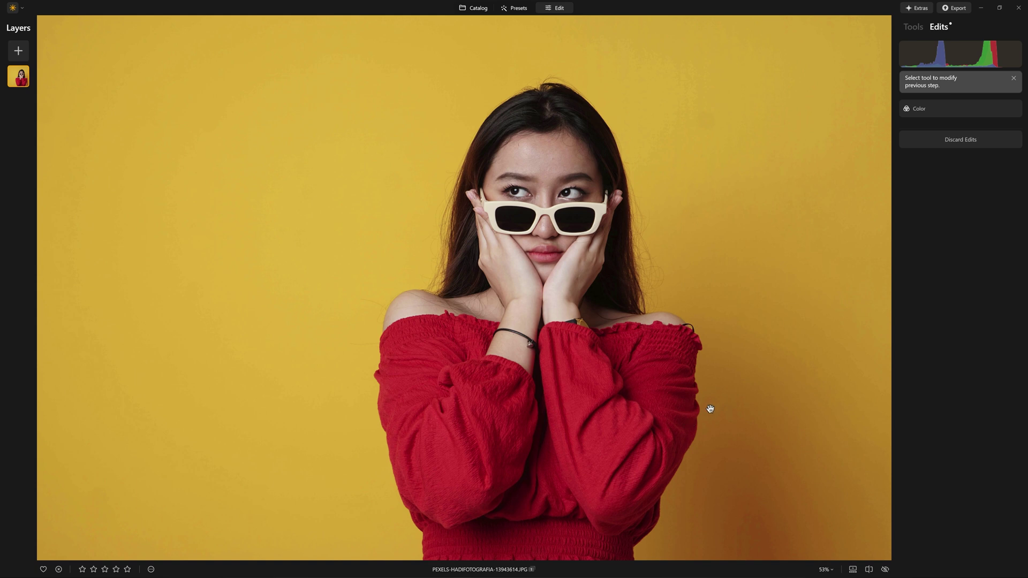
key(backslash)
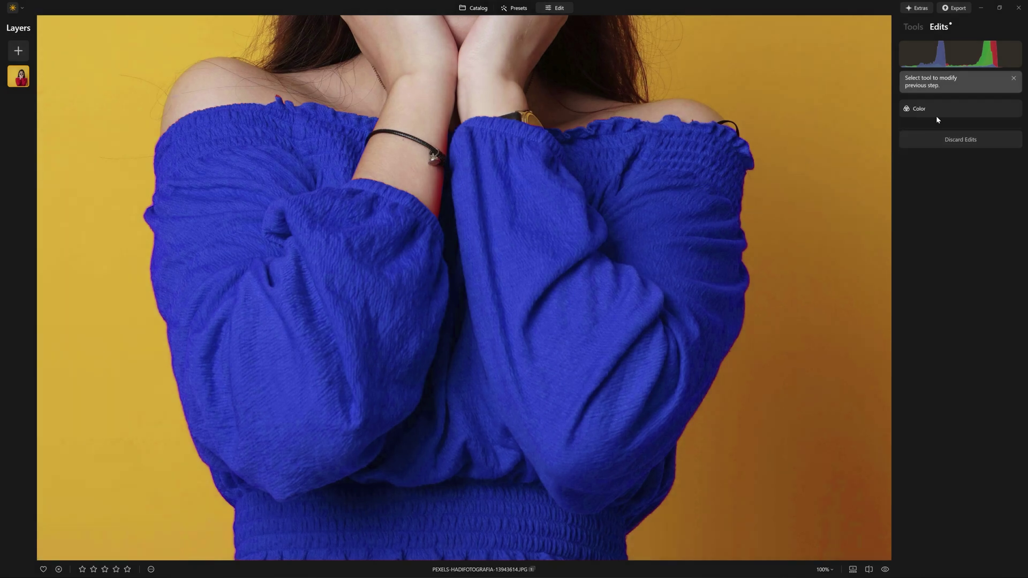
click(937, 116)
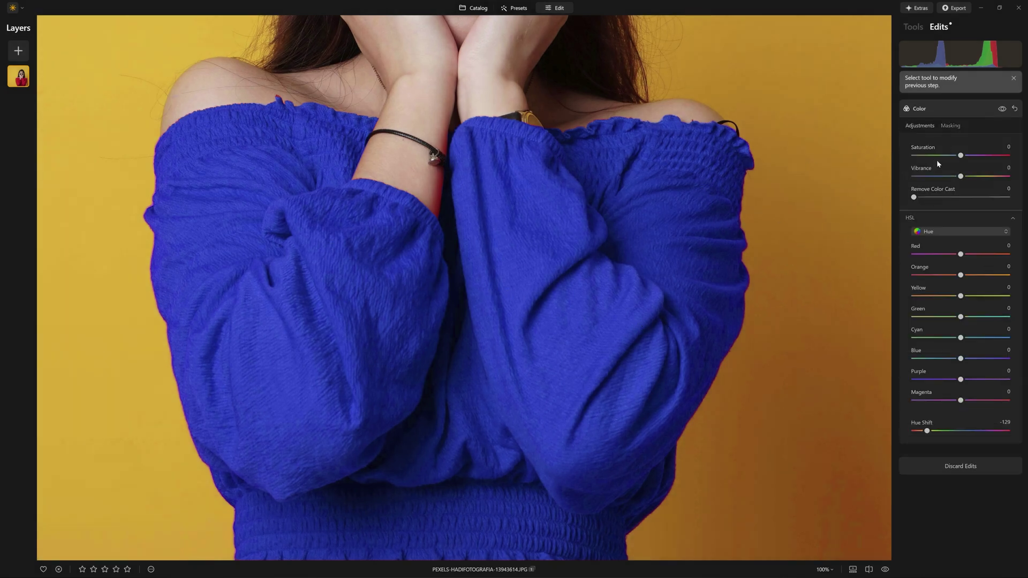
click(966, 231)
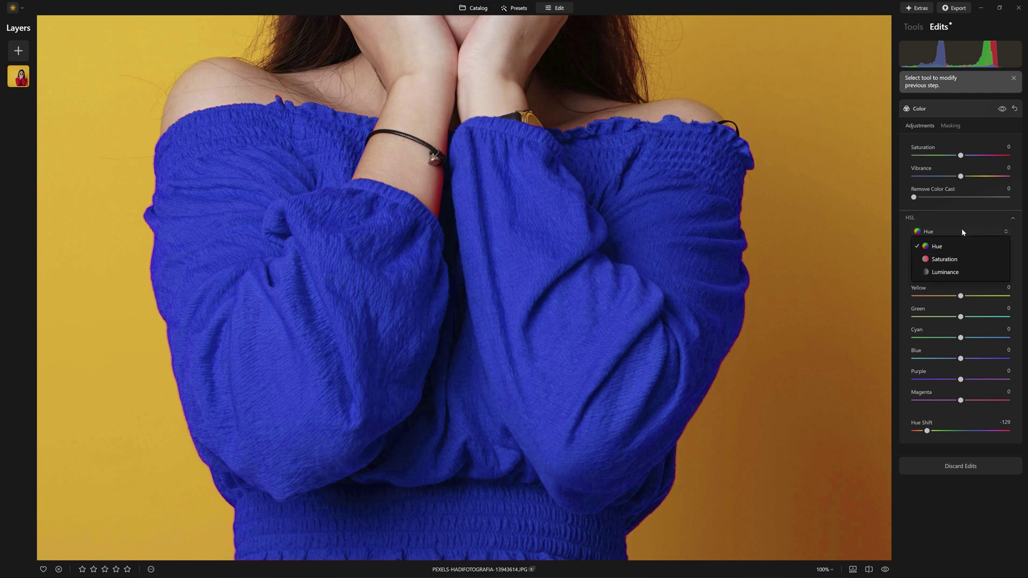
click(953, 273)
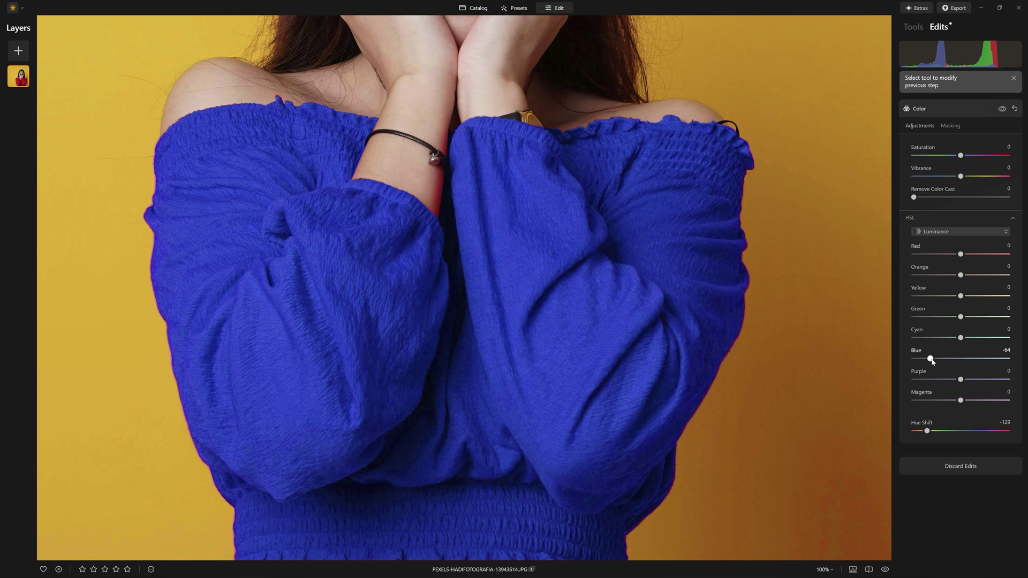
click(1003, 109)
Toggle the Color adjustment off and on several times to compare with the original
click(926, 110)
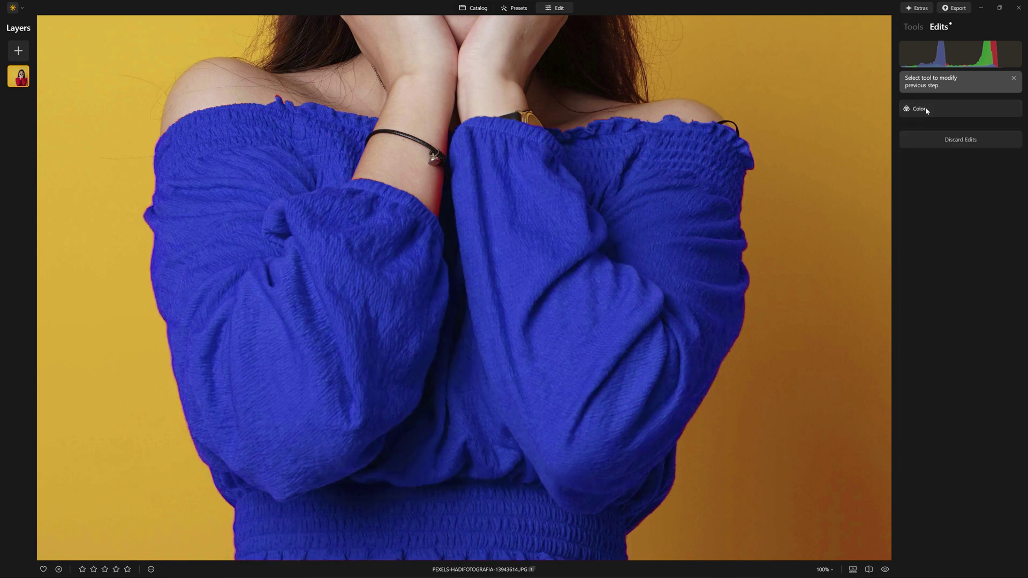
click(951, 114)
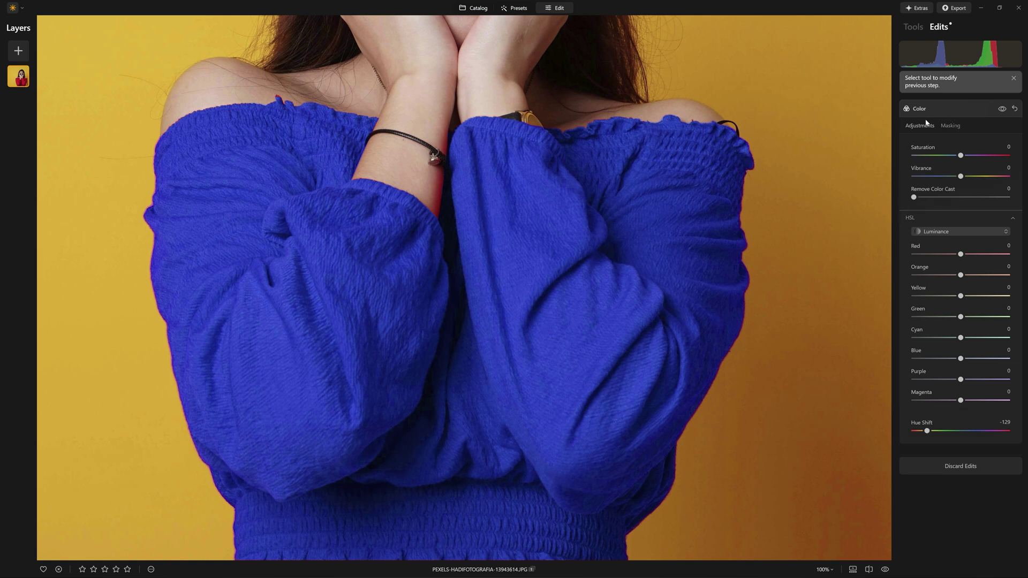
click(1002, 109)
click(1003, 109)
click(1003, 109)
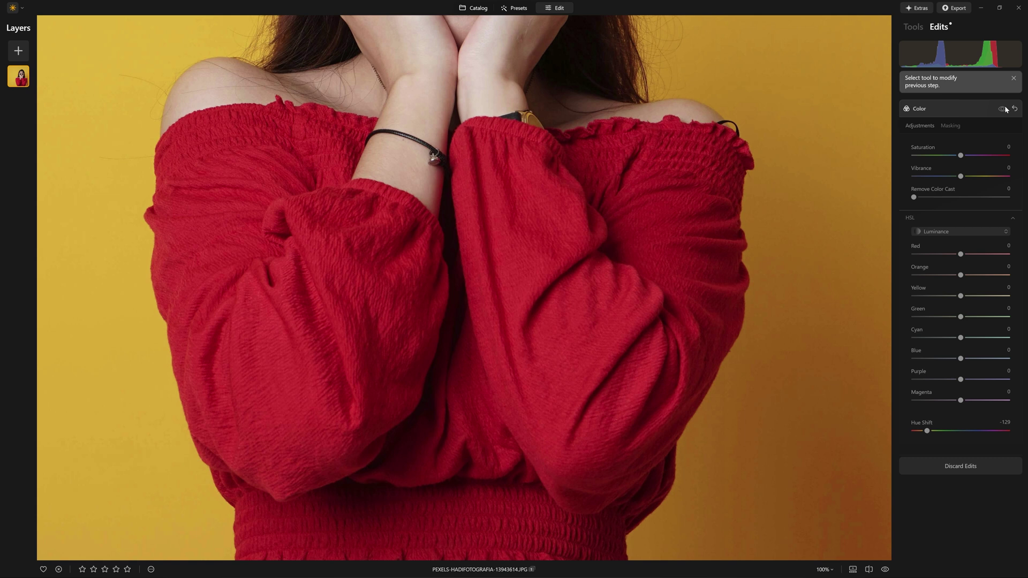
click(1003, 109)
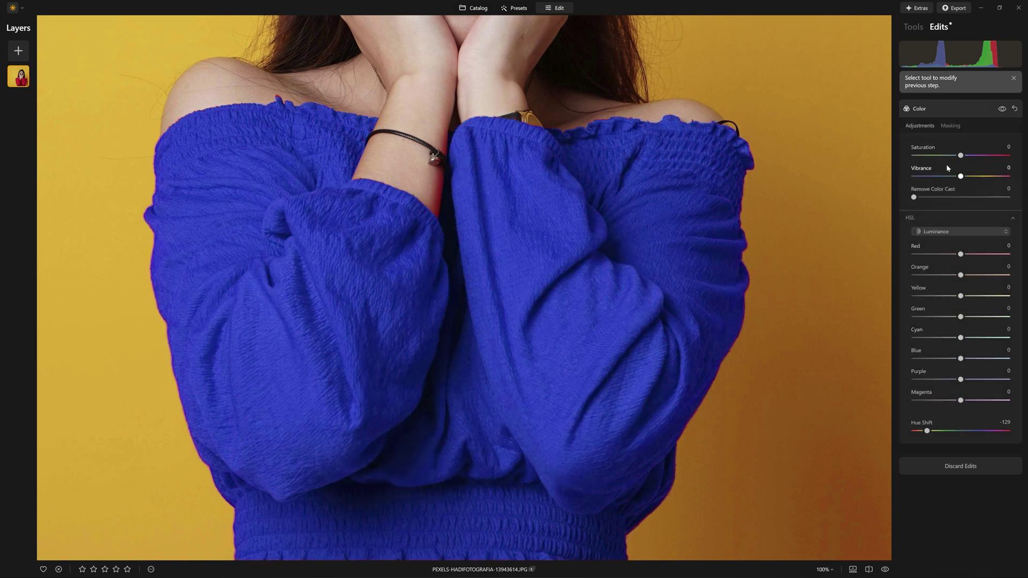
click(1003, 109)
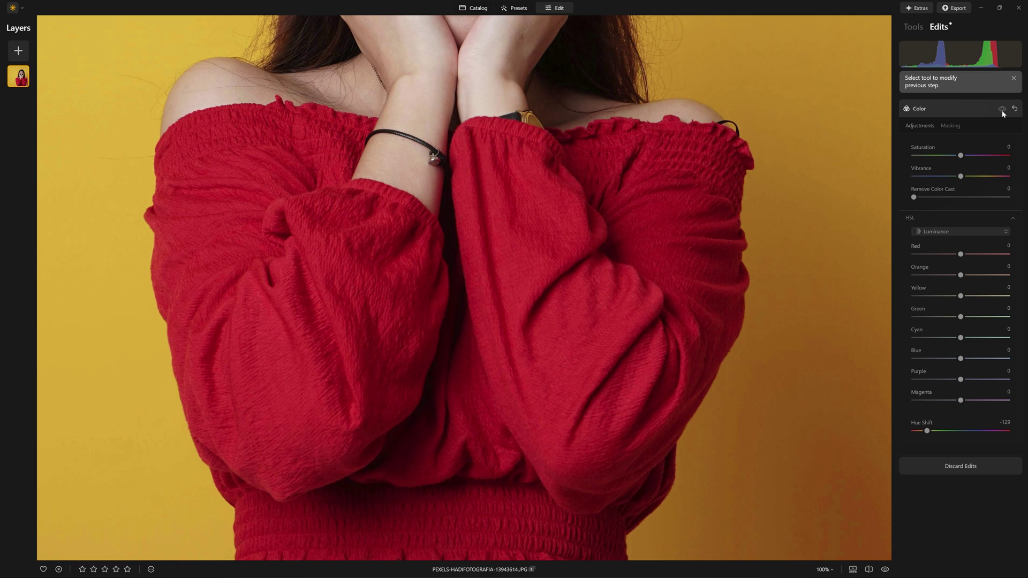
click(1002, 109)
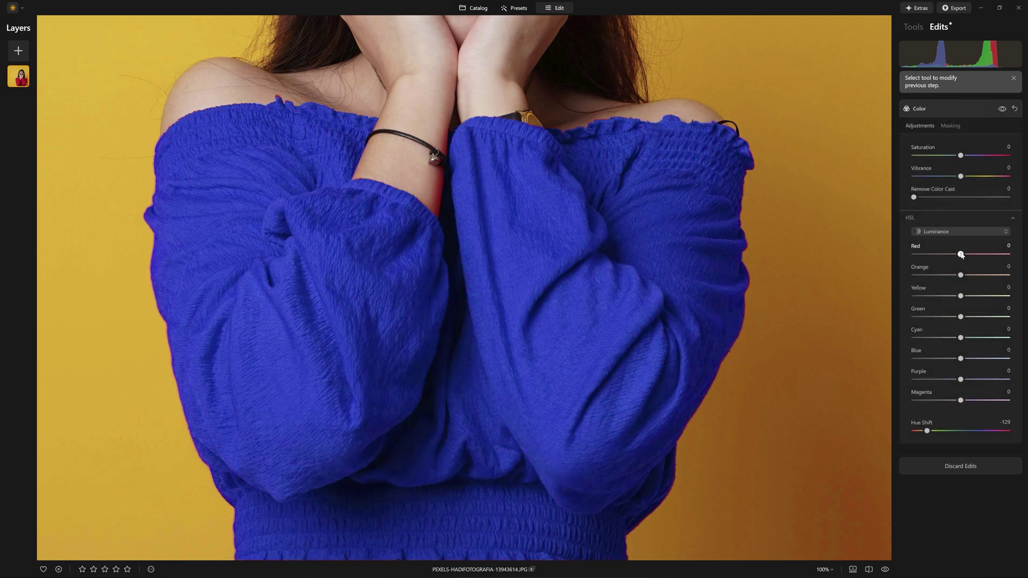
Lower Red luminance to -66 to darken the top and switch HSL to Saturation
drag(962, 255, 941, 256)
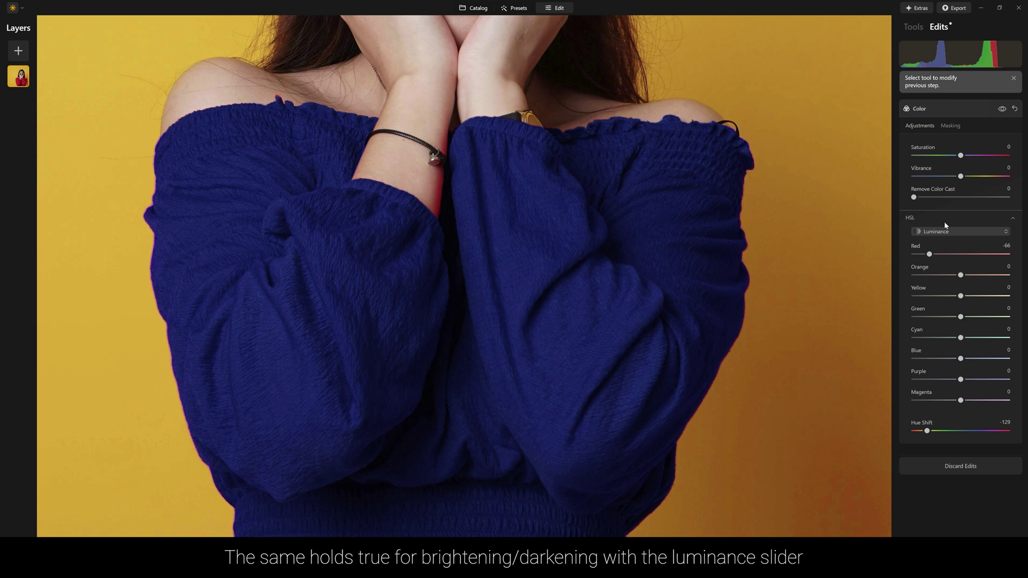
click(945, 231)
click(941, 259)
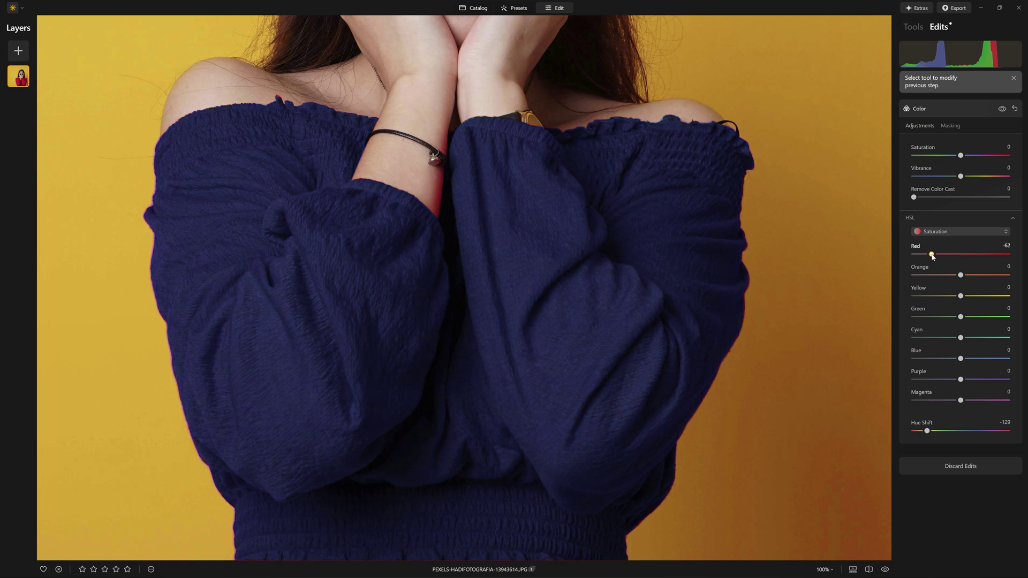
Zoom in on the neckline, pan to the hands and lips, and bring up the Color mask brush
scroll(394, 146, down, 3)
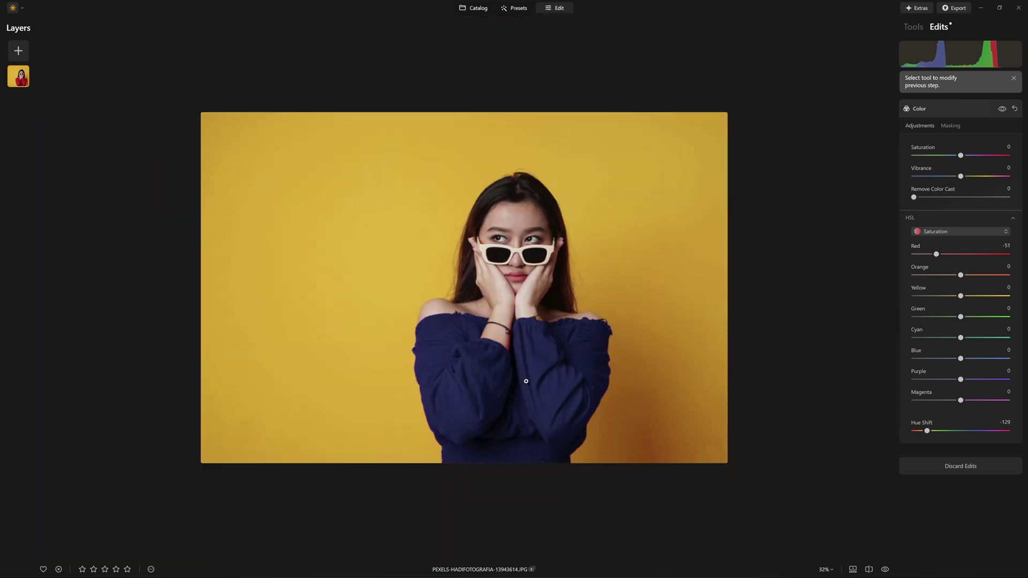
scroll(442, 327, up, 4)
scroll(442, 328, up, 3)
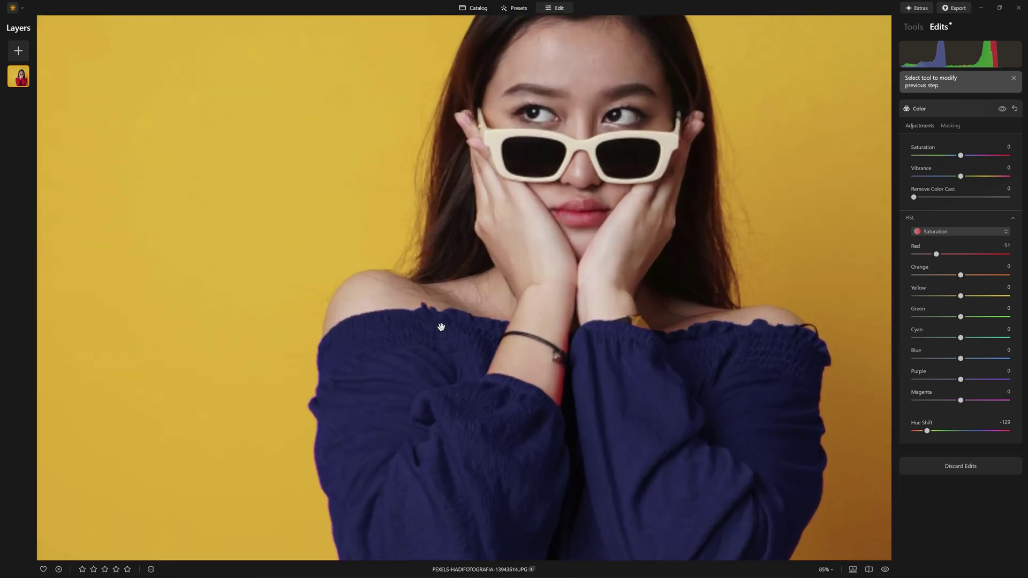
drag(673, 339, 583, 323)
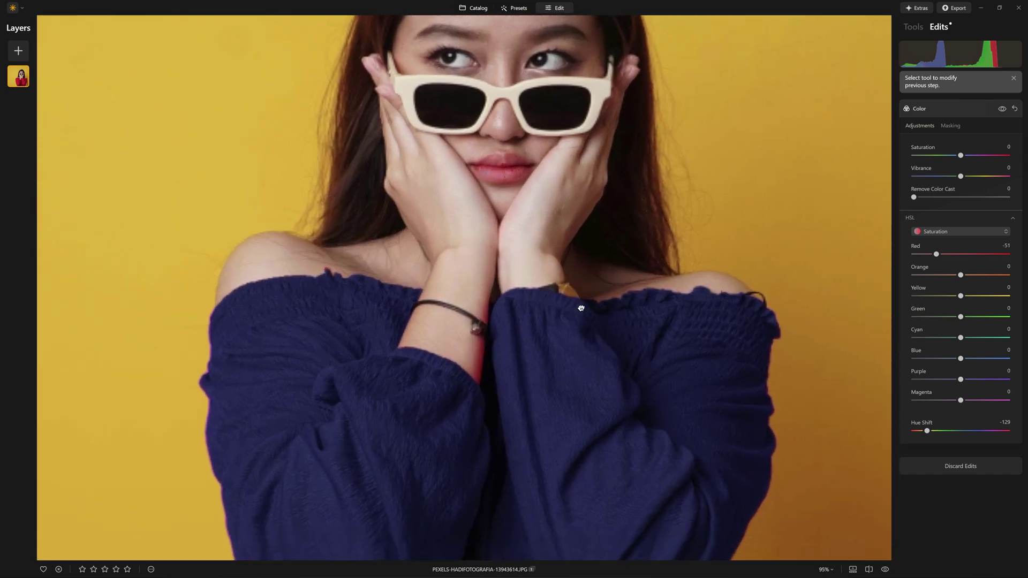
scroll(337, 274, up, 5)
scroll(337, 273, up, 1)
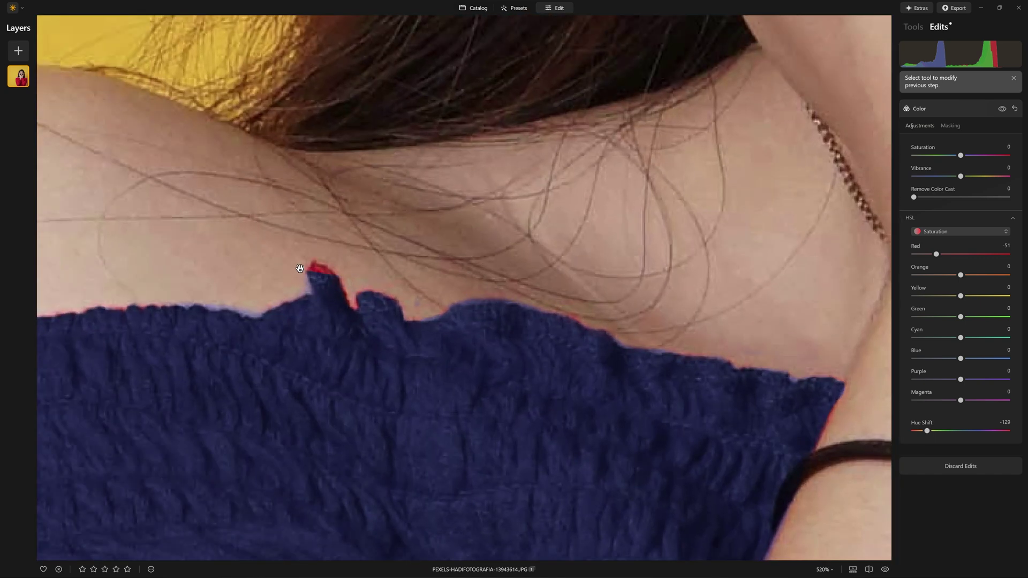
scroll(667, 274, down, 6)
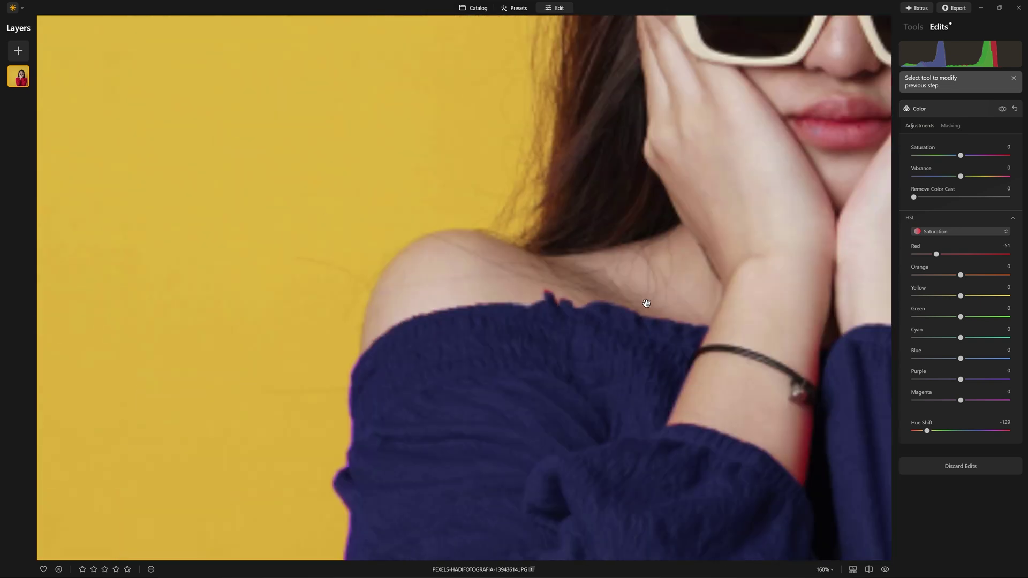
drag(704, 353, 437, 297)
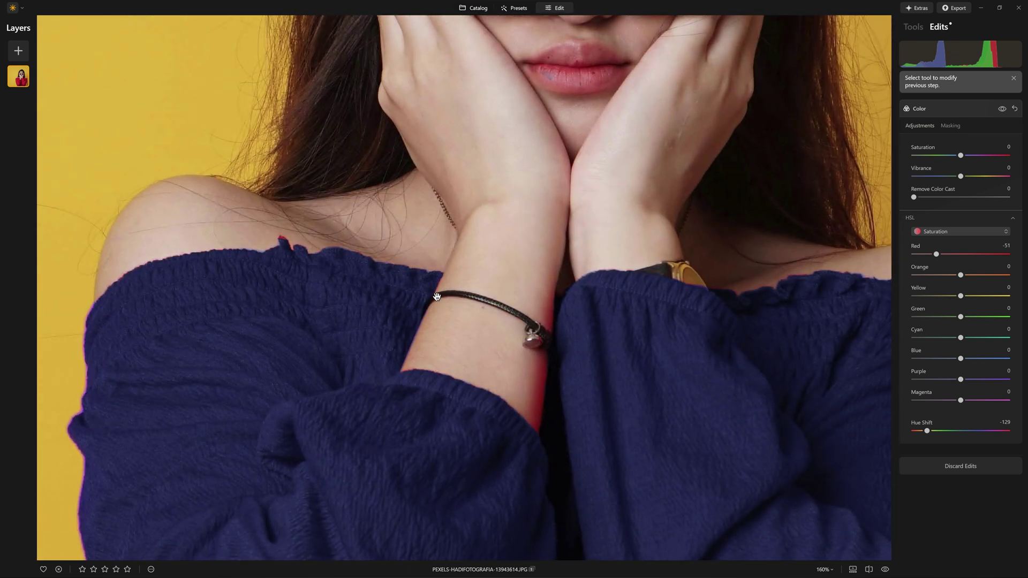
key(b)
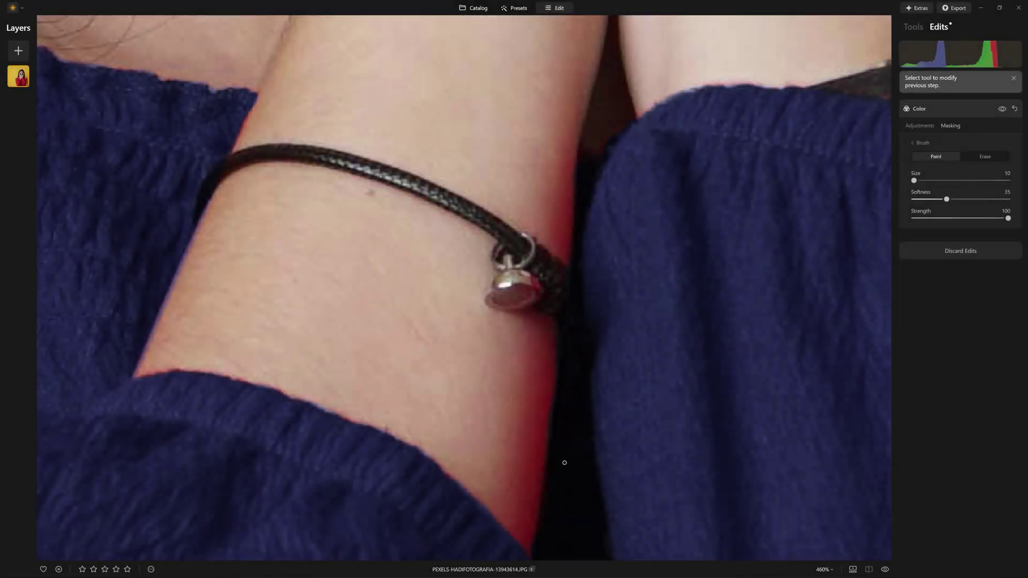
Set the mask brush to softness 100 and size 132, then paint the mask along the top's edge
scroll(562, 423, down, 2)
scroll(607, 513, down, 3)
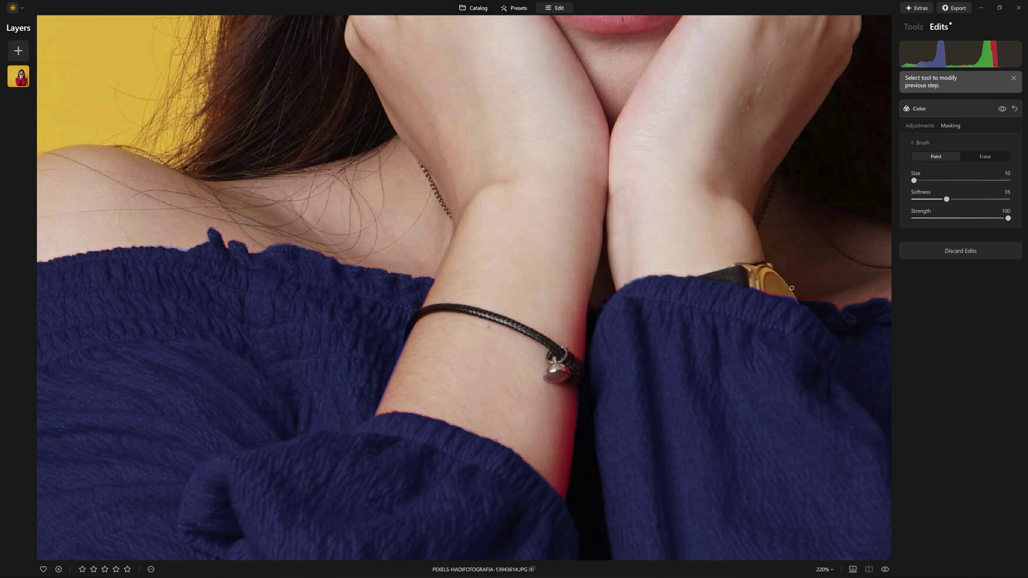
click(1007, 109)
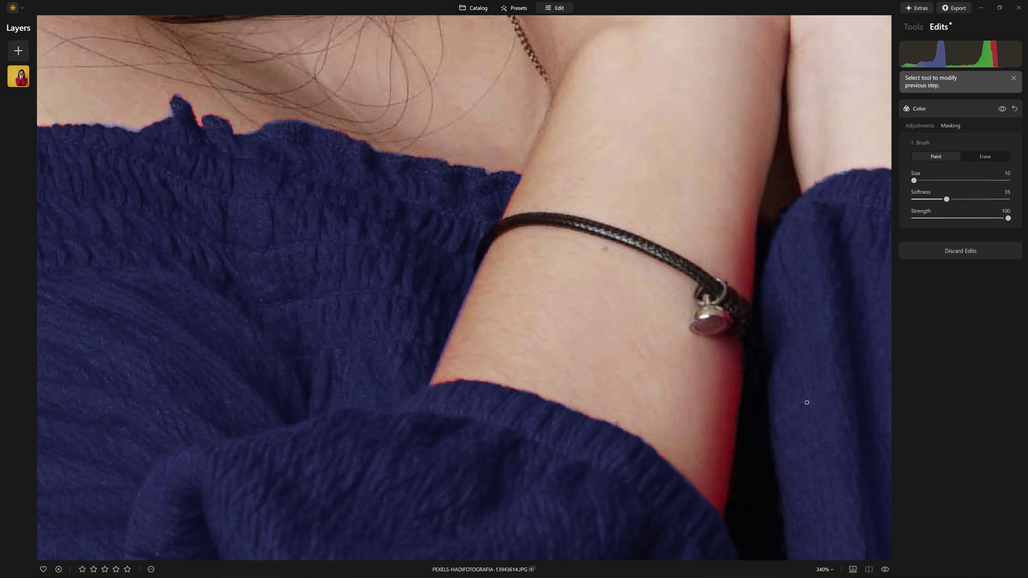
drag(787, 348, 558, 294)
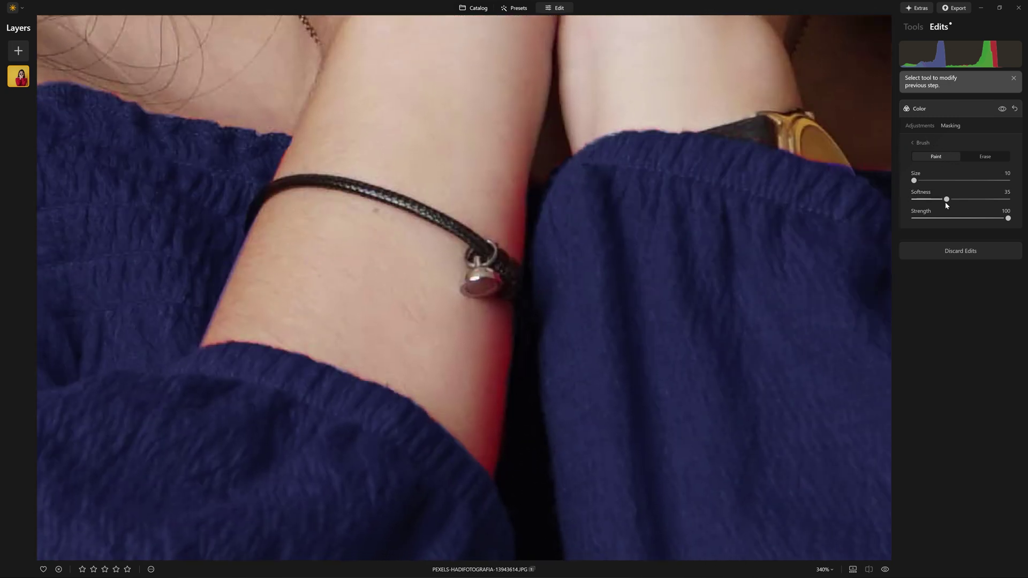
drag(1026, 201, 1012, 199)
drag(914, 180, 970, 180)
mouse_move(544, 179)
mouse_down()
mouse_move(491, 372)
mouse_move(482, 487)
mouse_move(516, 485)
mouse_move(552, 149)
mouse_move(496, 501)
mouse_up()
scroll(482, 488, up, 1)
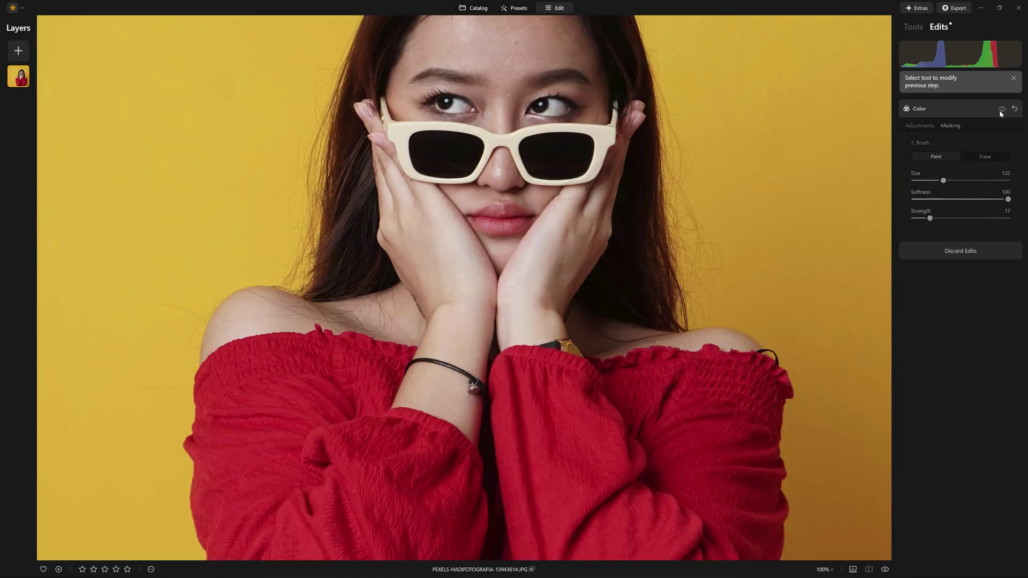
Erase the mask from the forearm edge and face, toggling the Color edit to check the result
click(1003, 108)
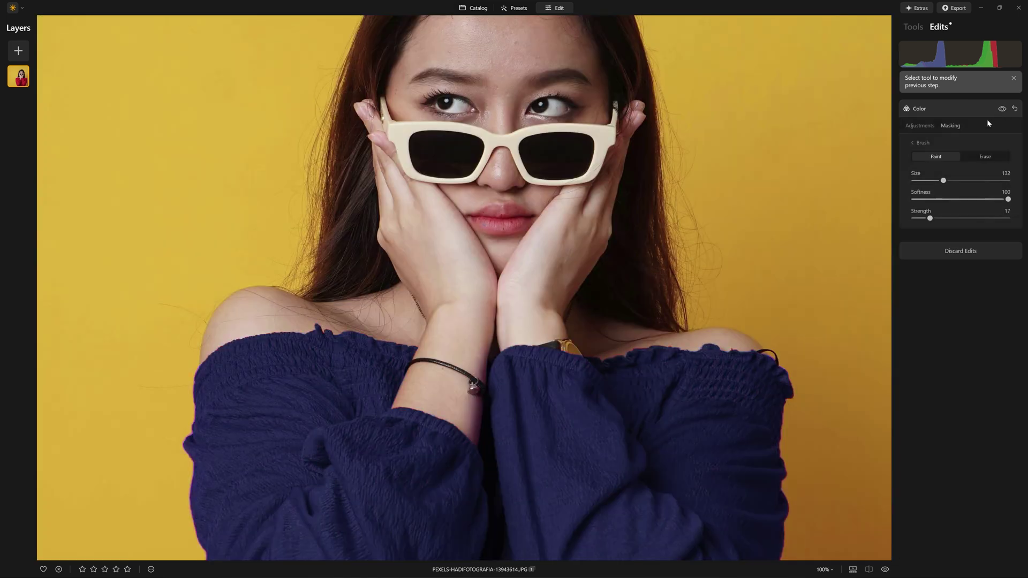
click(984, 157)
scroll(569, 385, up, 5)
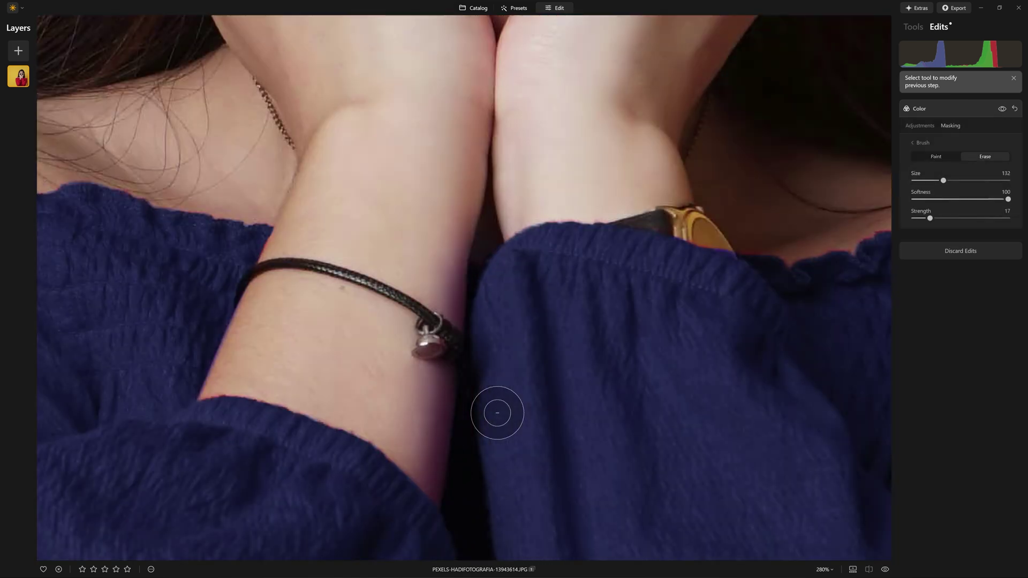
mouse_move(450, 225)
mouse_down()
mouse_move(448, 217)
mouse_move(431, 321)
mouse_move(435, 477)
mouse_up()
drag(436, 218, 411, 438)
click(1000, 110)
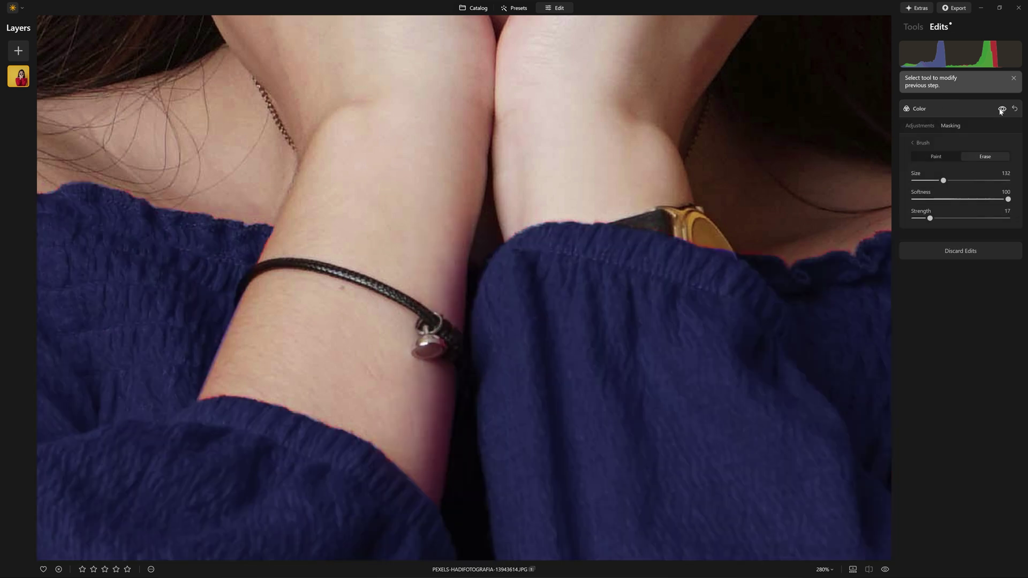
scroll(644, 310, down, 7)
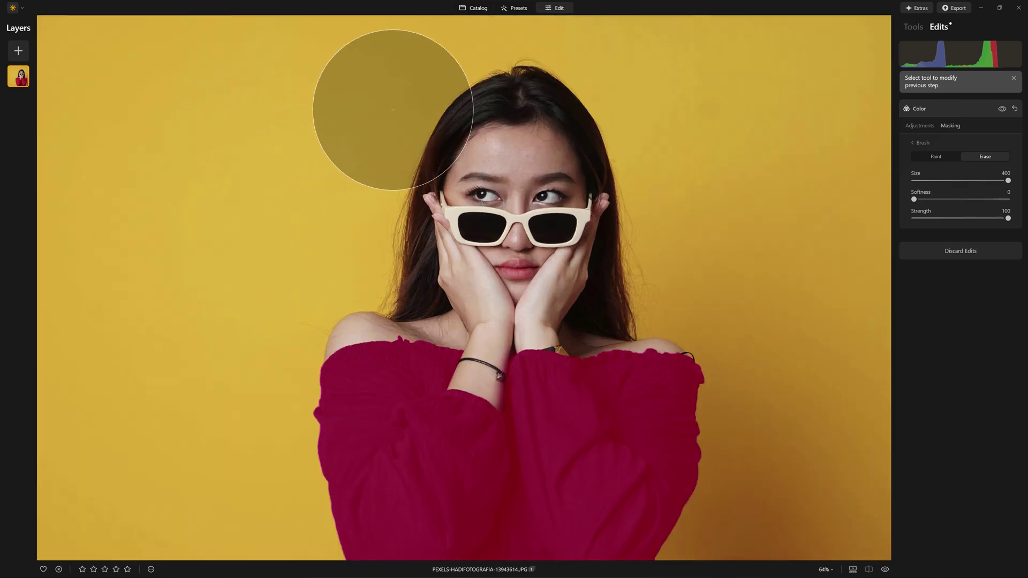
mouse_move(391, 108)
mouse_down()
mouse_move(469, 101)
mouse_move(619, 134)
mouse_move(645, 188)
mouse_move(575, 213)
mouse_move(419, 230)
mouse_move(430, 243)
mouse_move(538, 241)
mouse_move(503, 253)
mouse_move(523, 244)
mouse_move(504, 249)
mouse_move(620, 258)
mouse_move(652, 207)
mouse_move(477, 130)
mouse_move(603, 95)
mouse_move(533, 121)
mouse_move(423, 198)
mouse_up()
click(1003, 108)
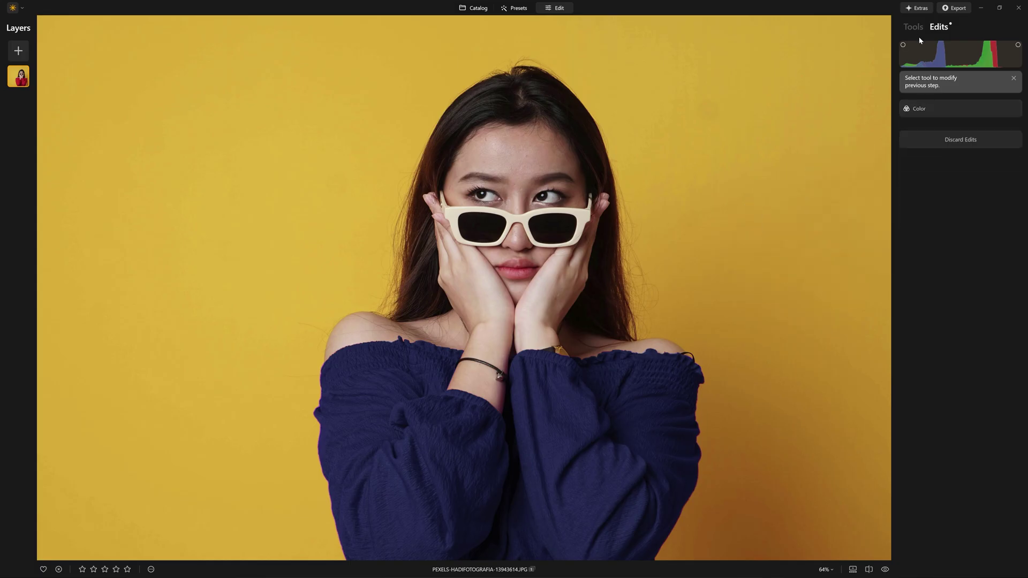
Fit the photo to the view, open the Color adjustment, and test then reset Hue Shift to 0
click(915, 28)
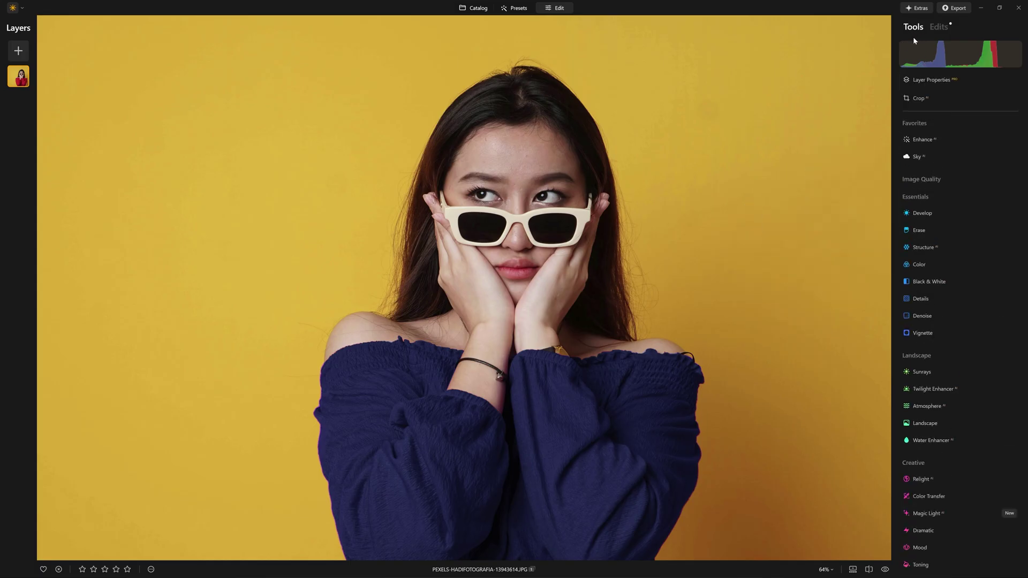
key(ctrl+0)
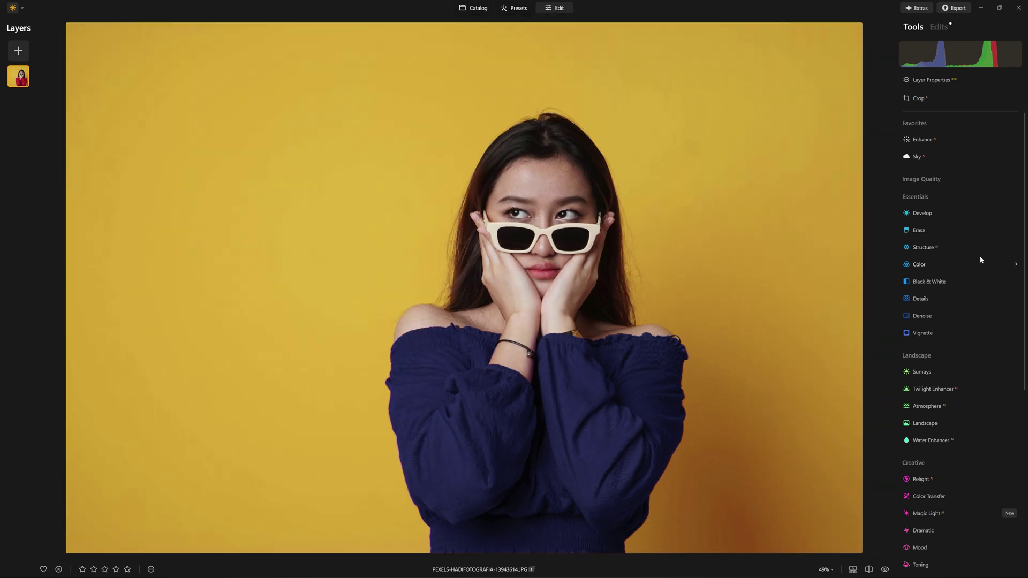
click(945, 272)
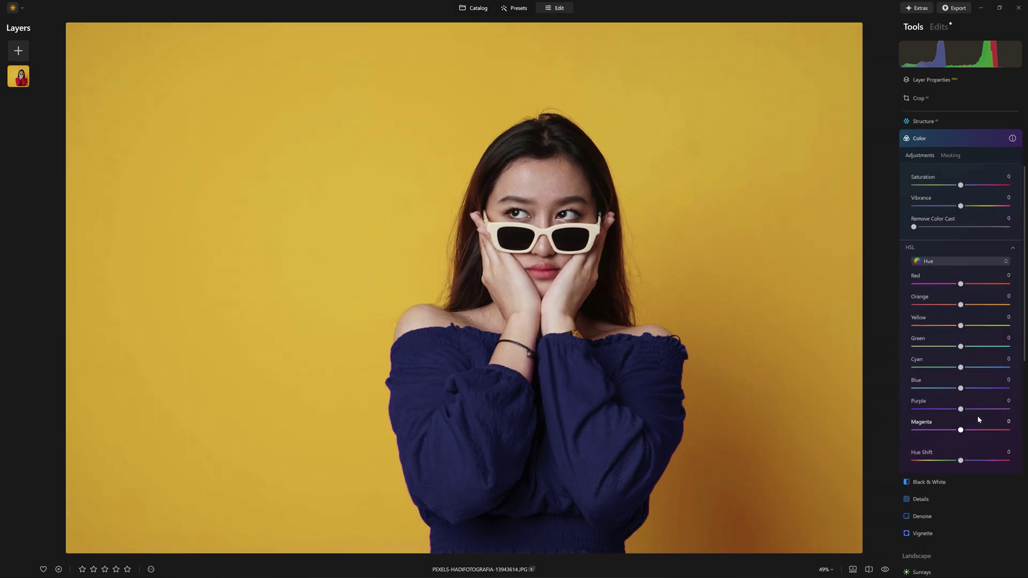
drag(964, 465, 989, 464)
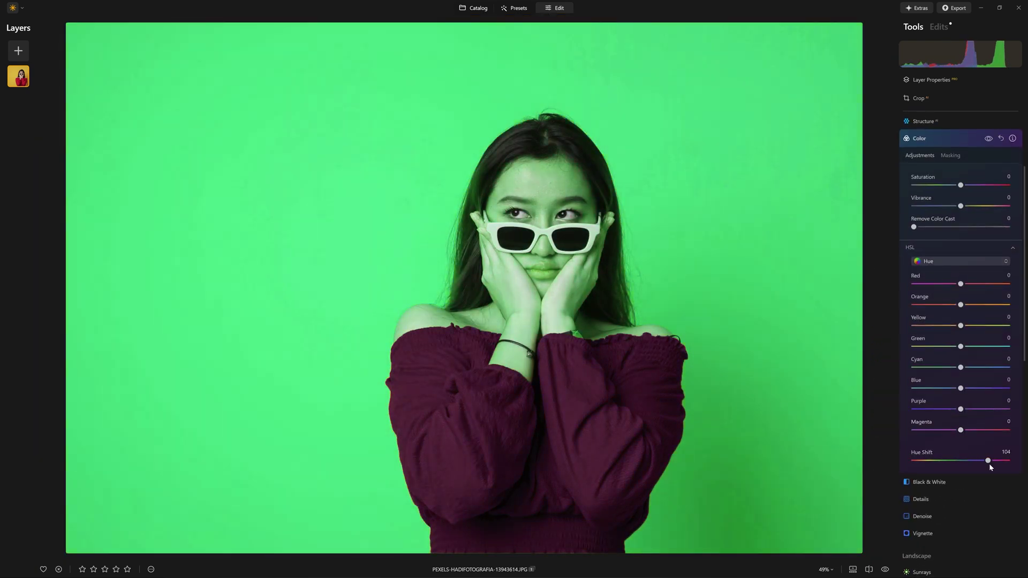
double_click(988, 461)
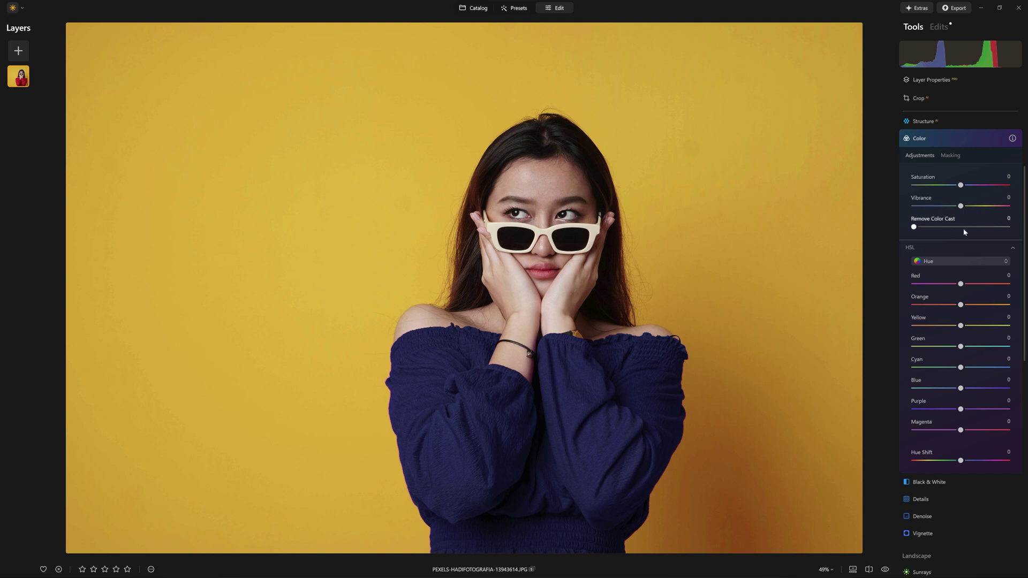
Create a colour-range mask, test-sampling the top and skin, then settle on the yellow background
click(946, 156)
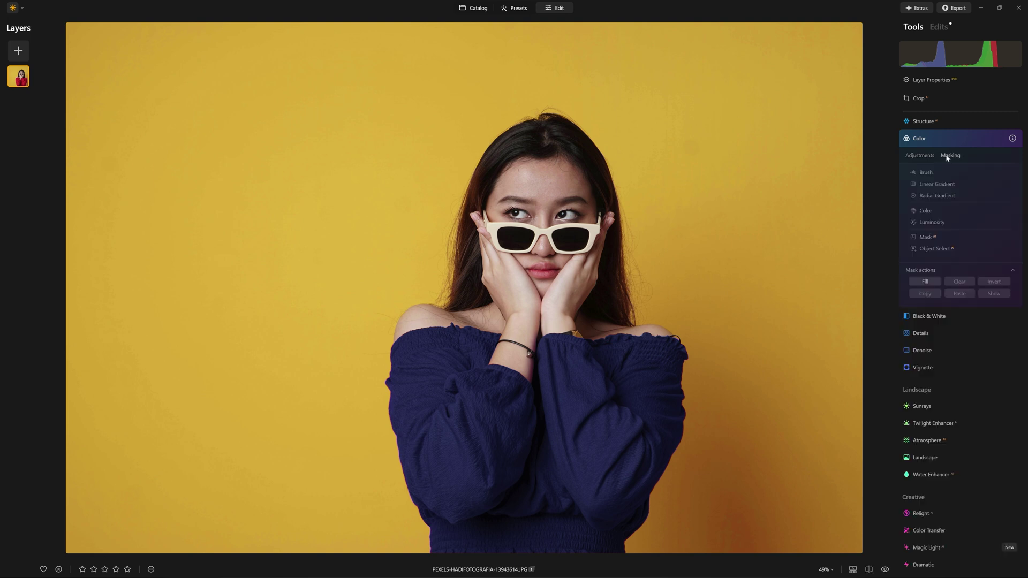
click(926, 211)
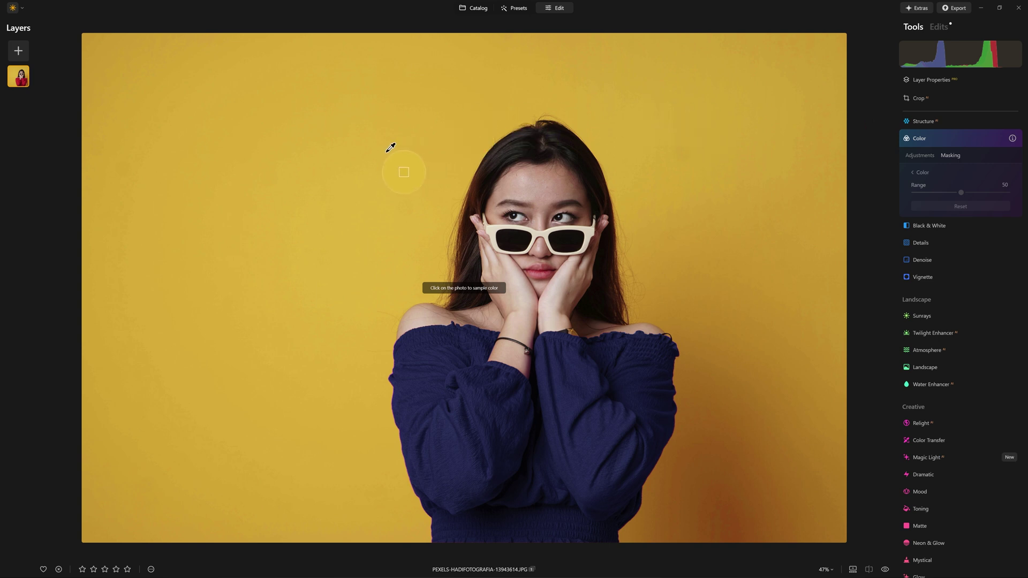
click(309, 163)
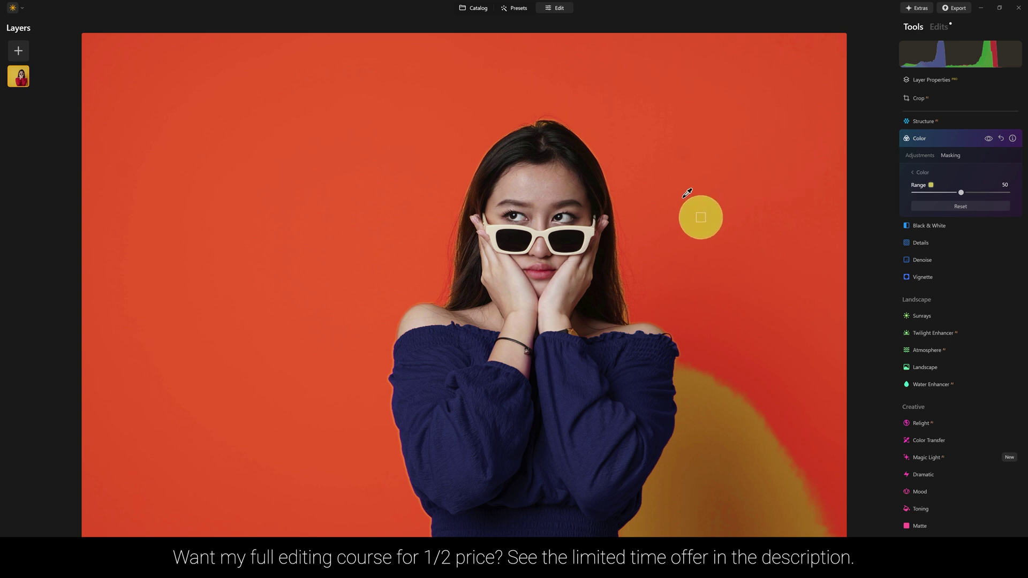
click(550, 265)
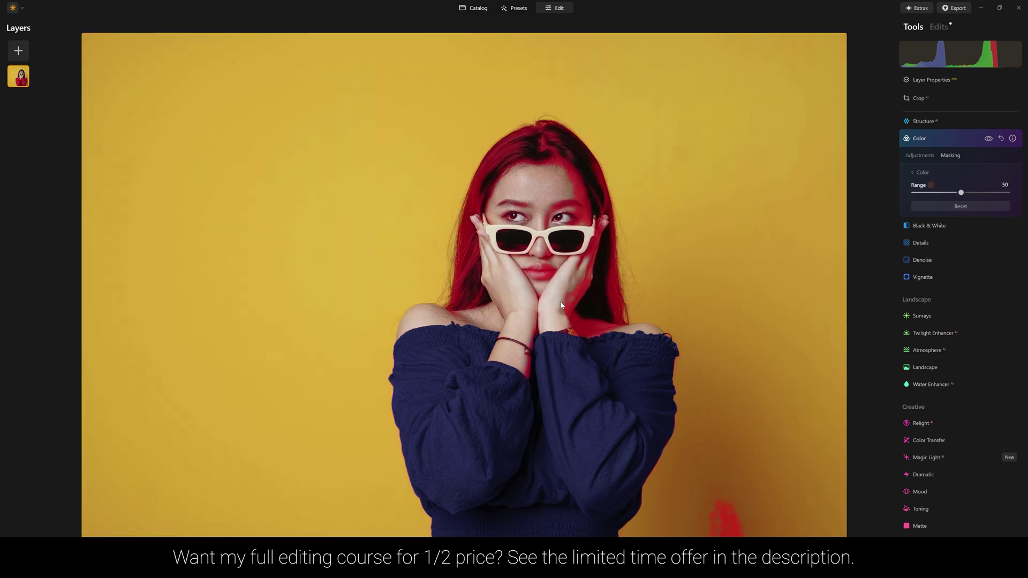
click(462, 410)
click(531, 458)
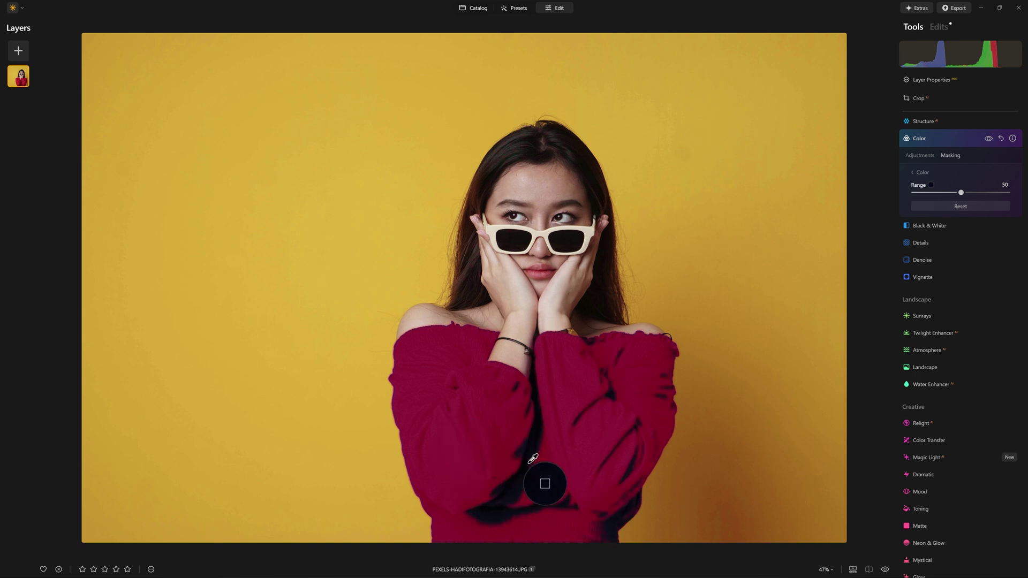
click(561, 162)
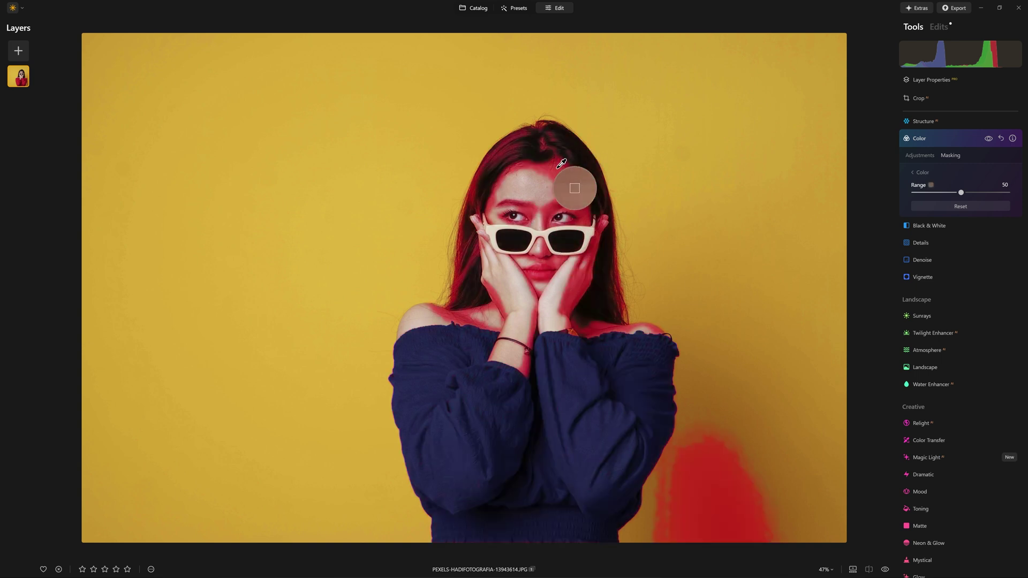
click(342, 142)
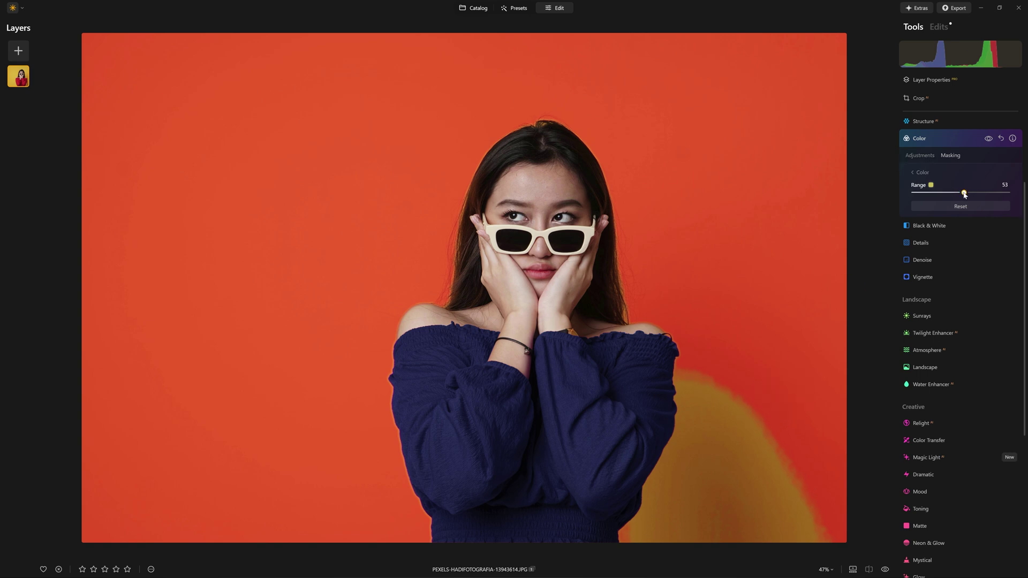
Drag the colour mask's Range slider up to 100
drag(969, 196, 1005, 204)
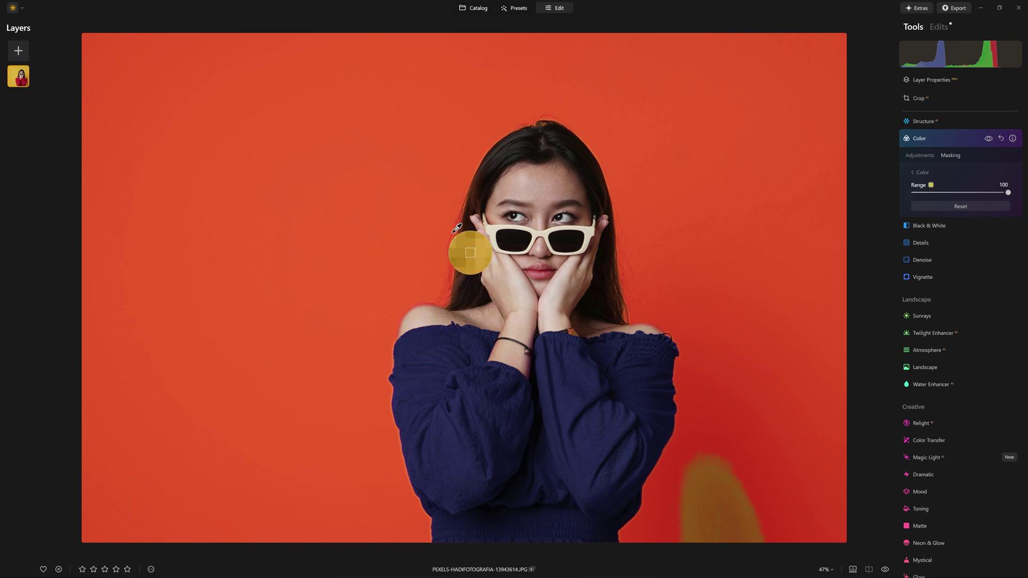
scroll(457, 225, up, 3)
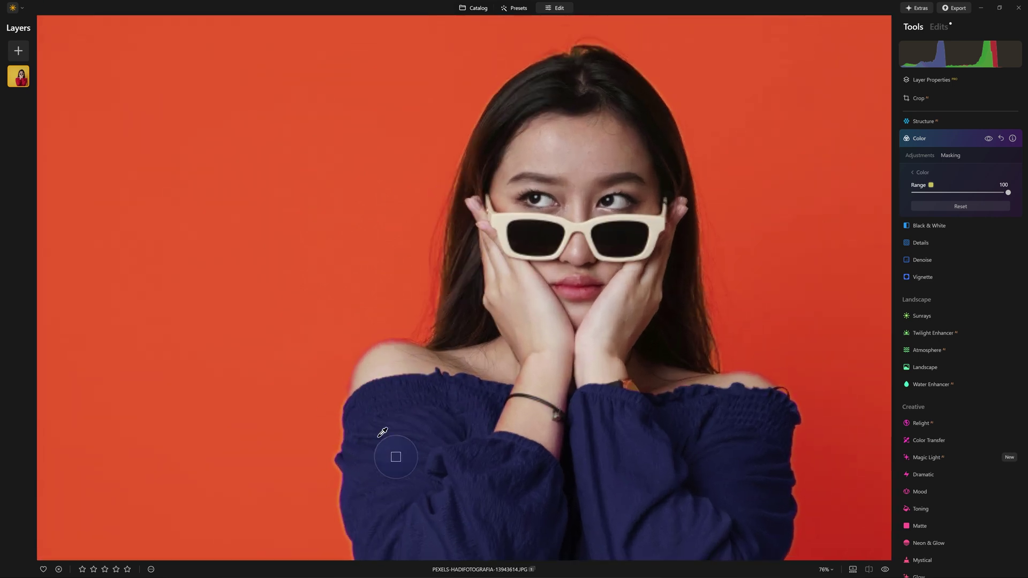
Show the background mask overlay and brush the leftover yellow patch at bottom right into it
scroll(364, 456, down, 2)
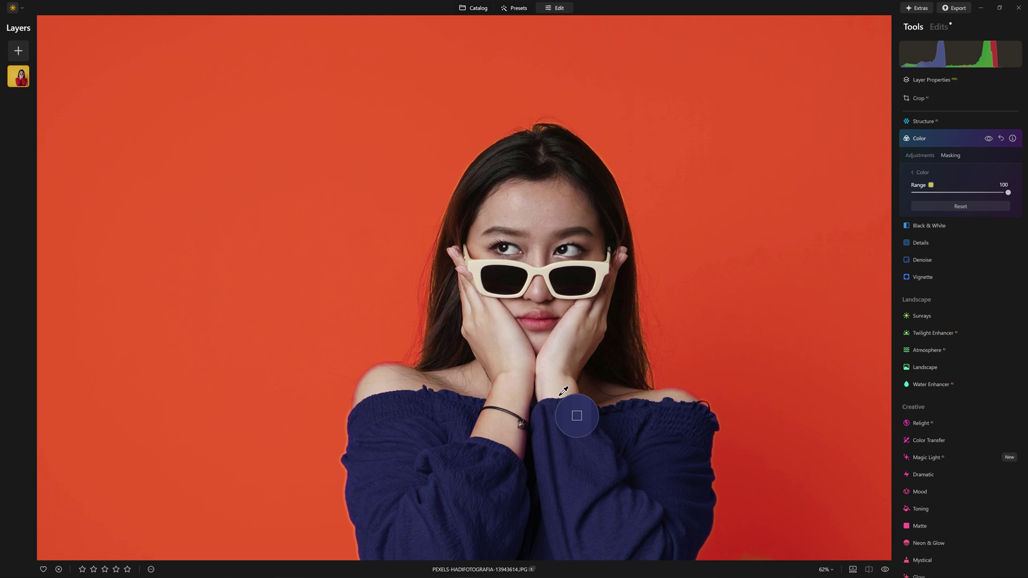
drag(553, 406, 528, 321)
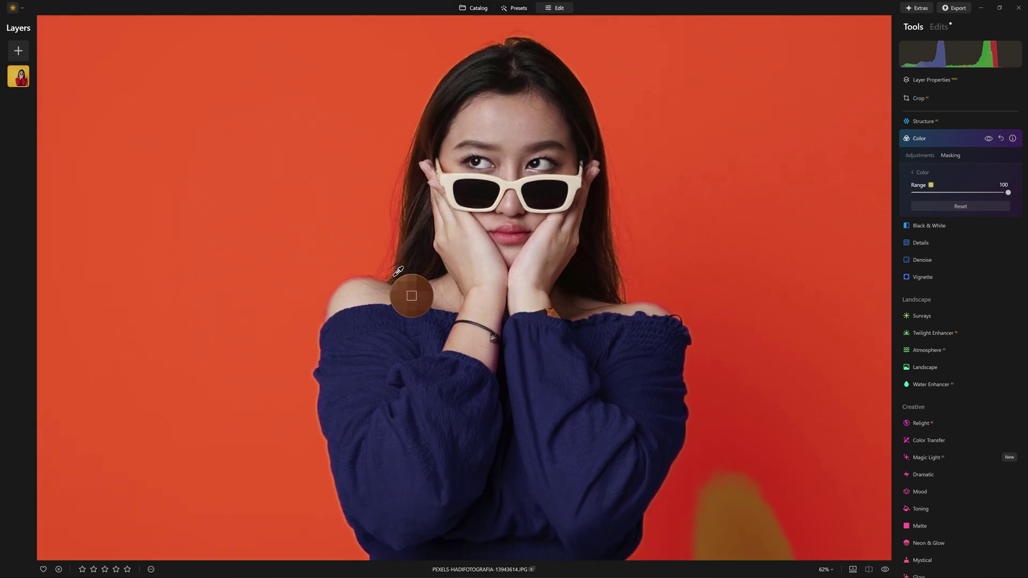
scroll(353, 280, up, 2)
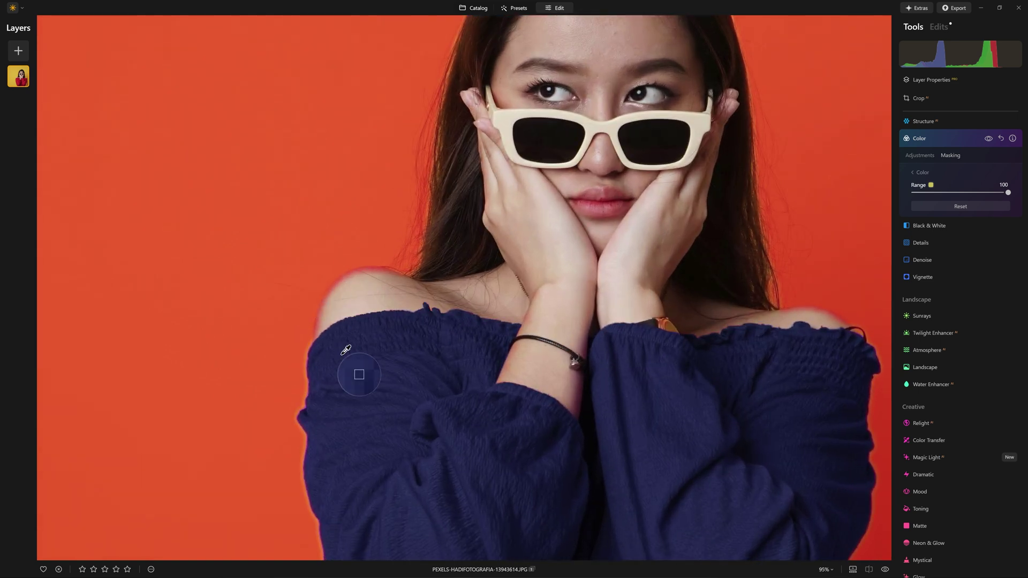
scroll(555, 381, down, 2)
click(923, 173)
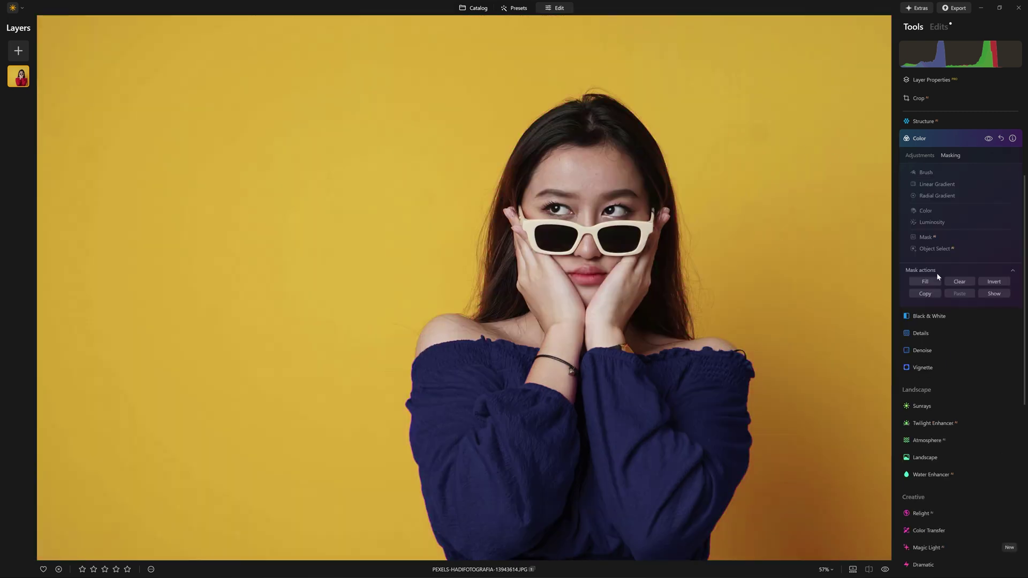
click(993, 296)
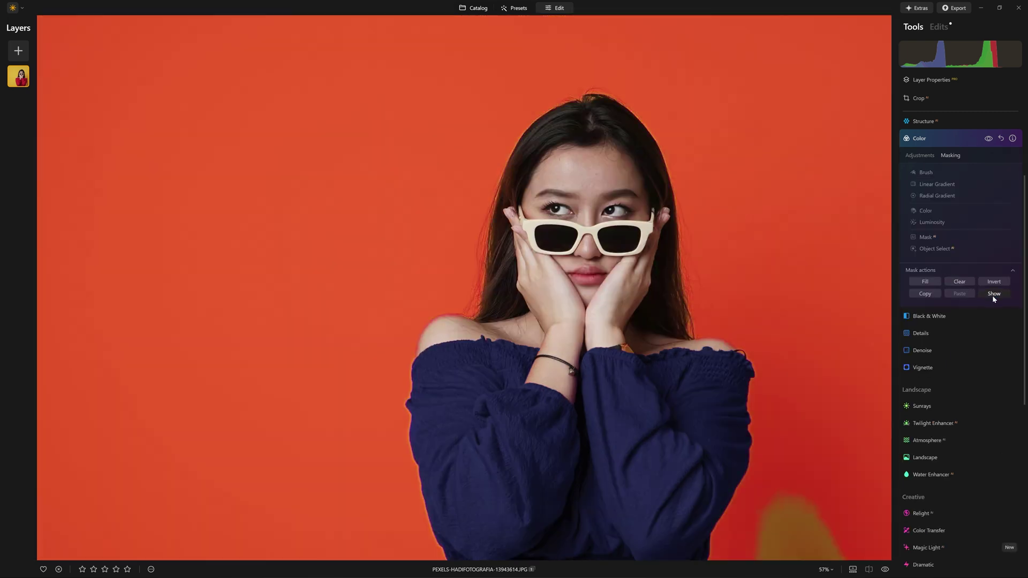
click(927, 174)
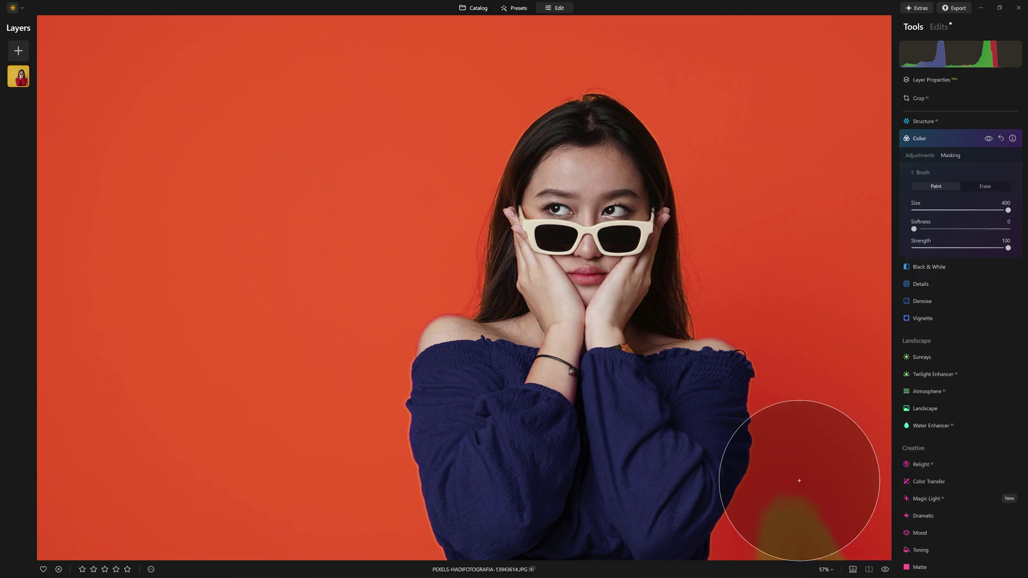
drag(798, 541, 826, 541)
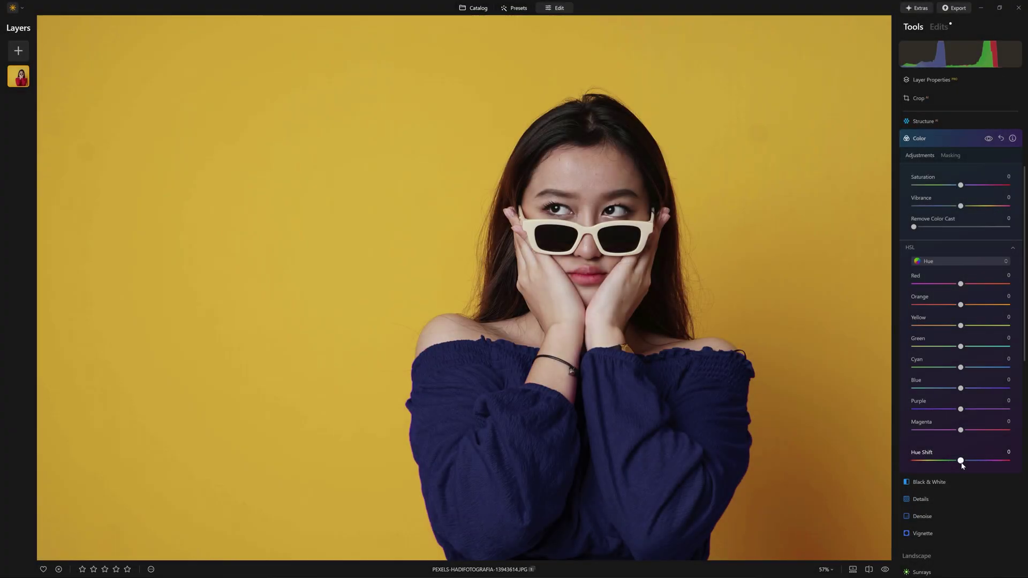
Rotate the masked background's Hue Shift to 180, then reset it to 0
drag(961, 461, 1010, 470)
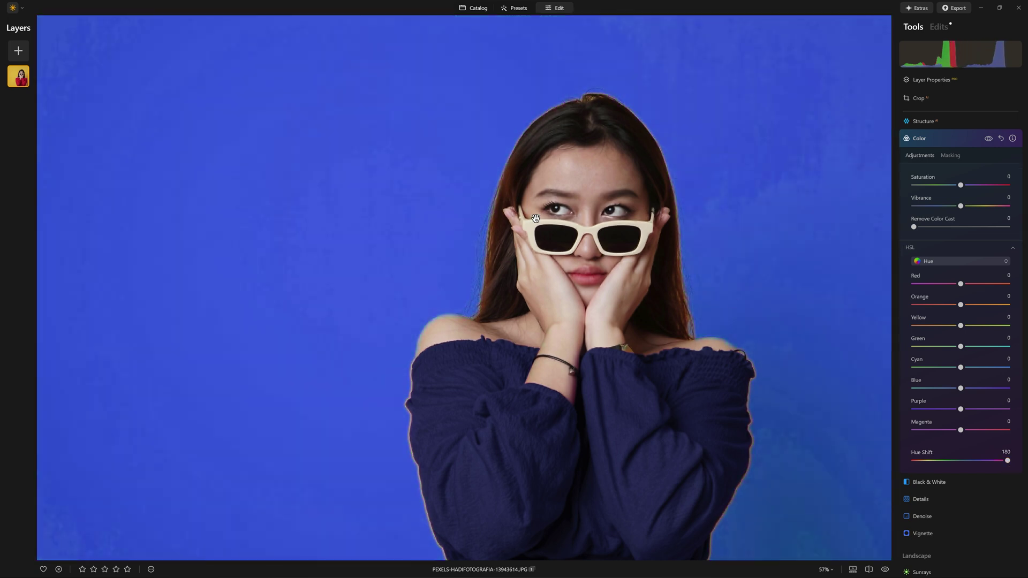
scroll(296, 158, up, 5)
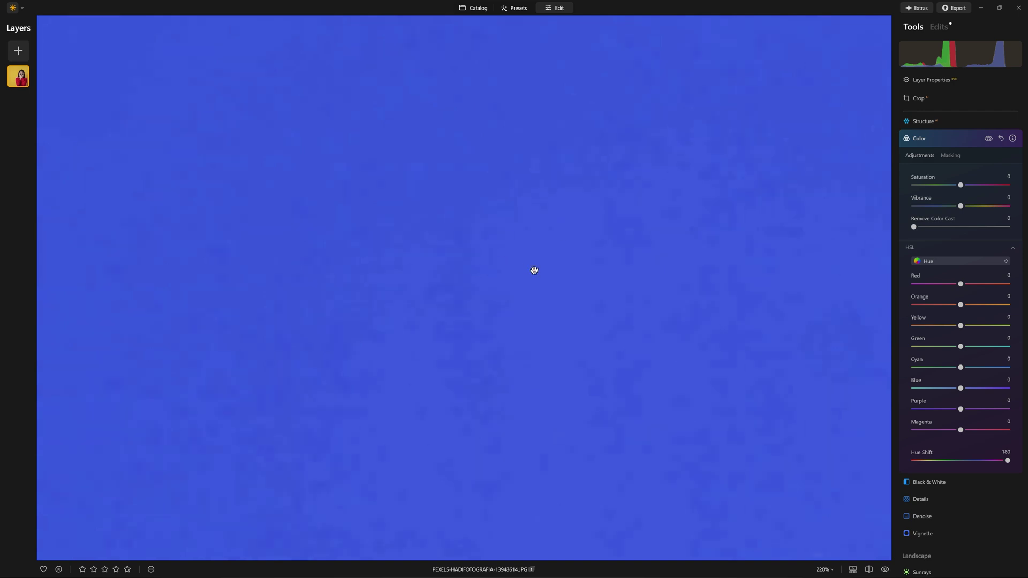
double_click(1010, 464)
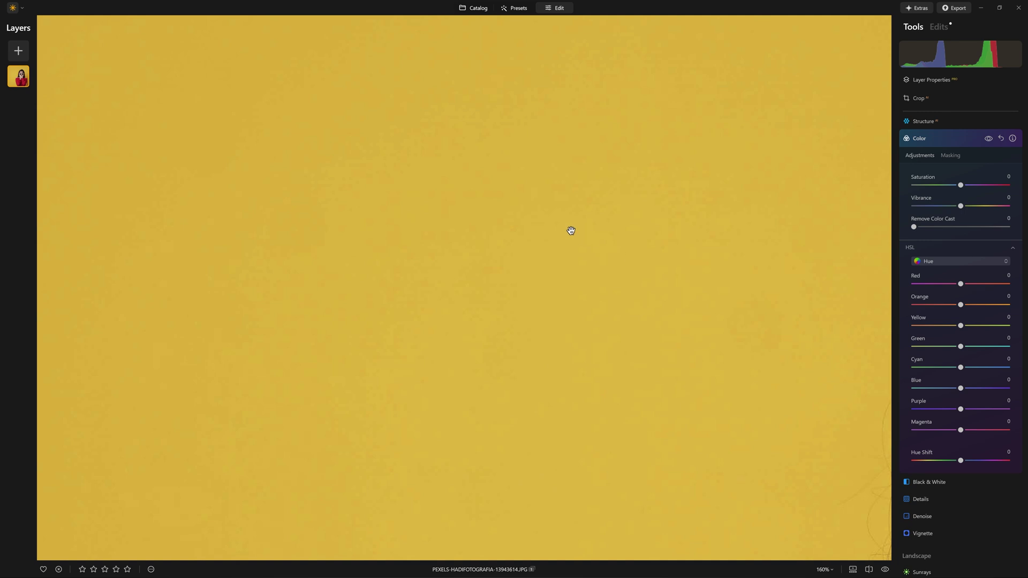
Set the background Hue Shift to -180 and inspect the mask along the hair edge
scroll(716, 328, down, 5)
scroll(678, 289, up, 3)
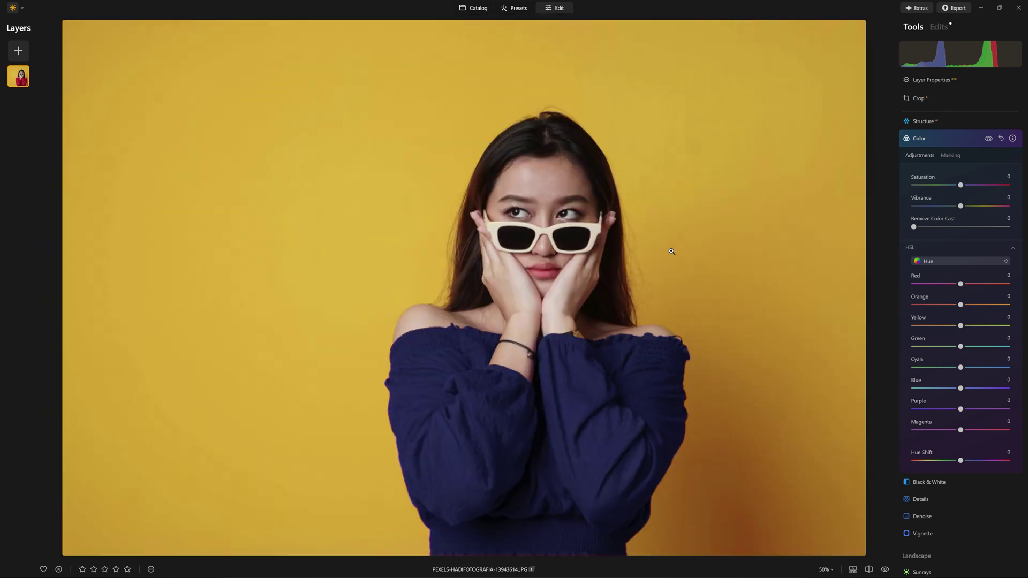
scroll(94, 212, up, 2)
scroll(94, 213, up, 2)
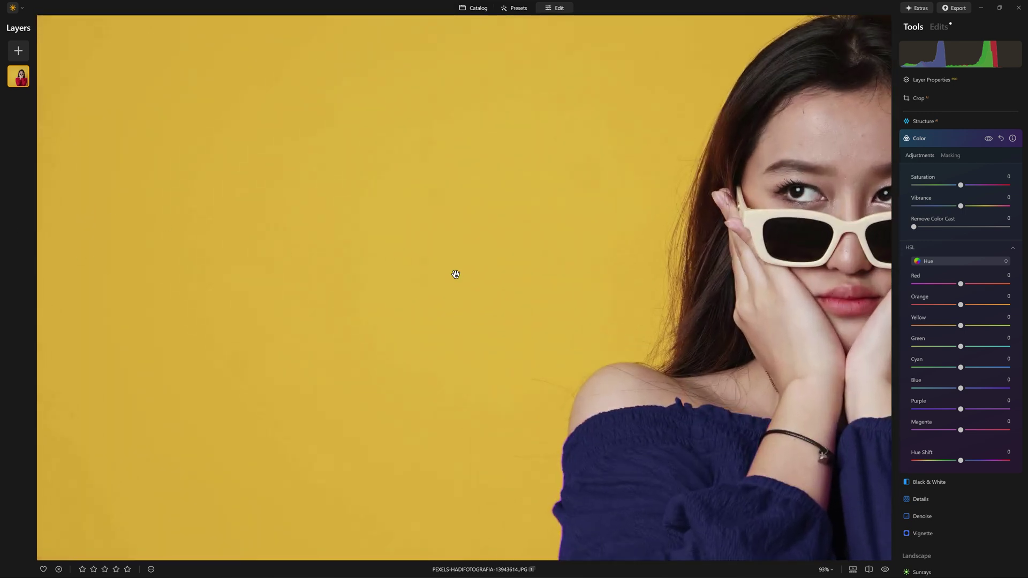
drag(962, 464, 909, 462)
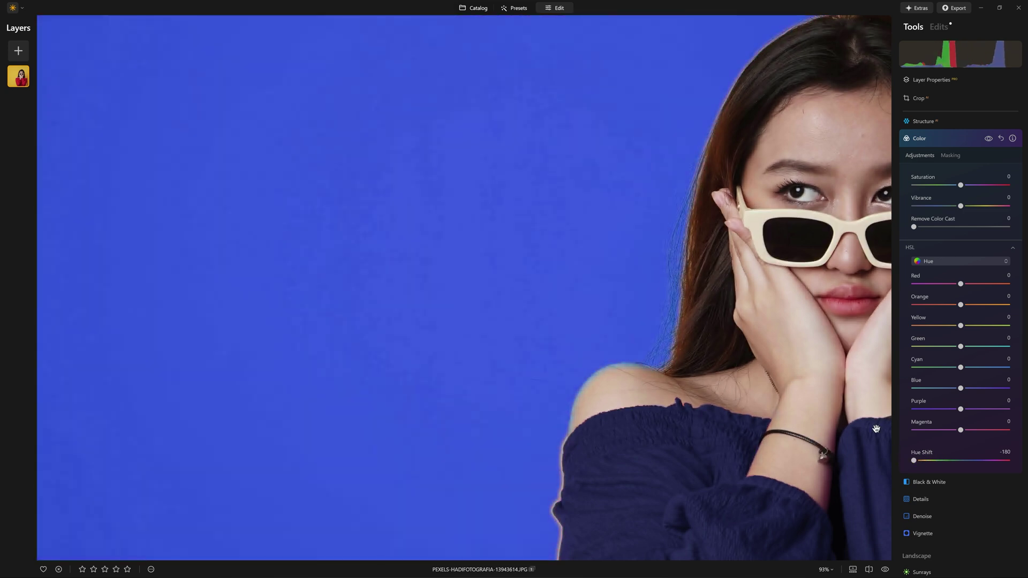
scroll(244, 159, up, 4)
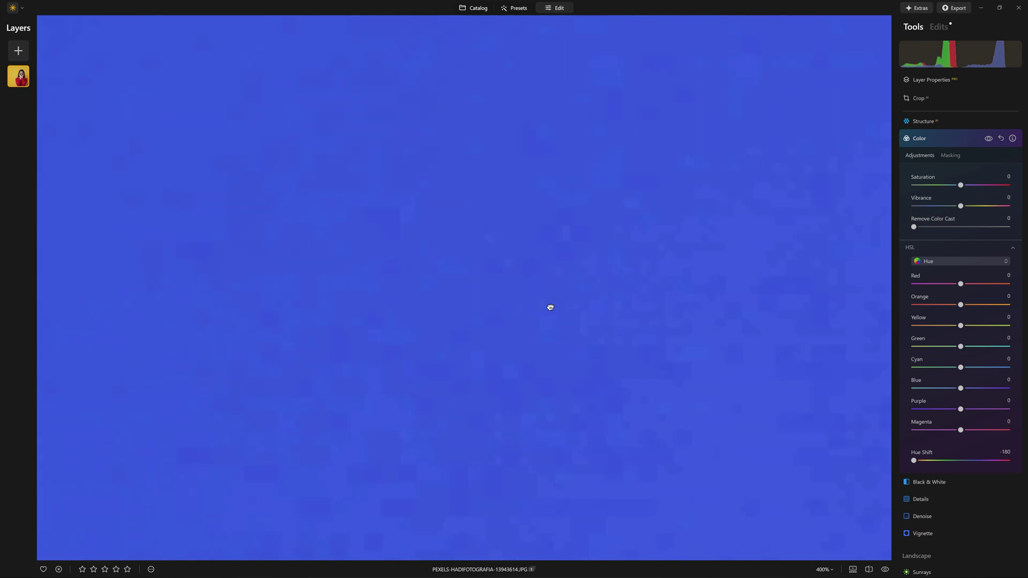
scroll(545, 316, down, 3)
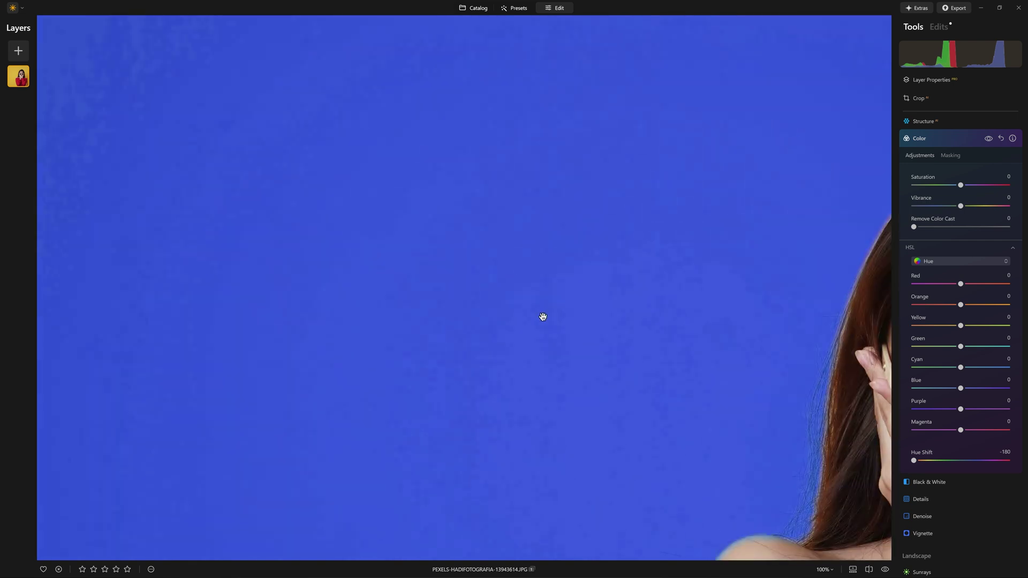
drag(479, 262, 578, 324)
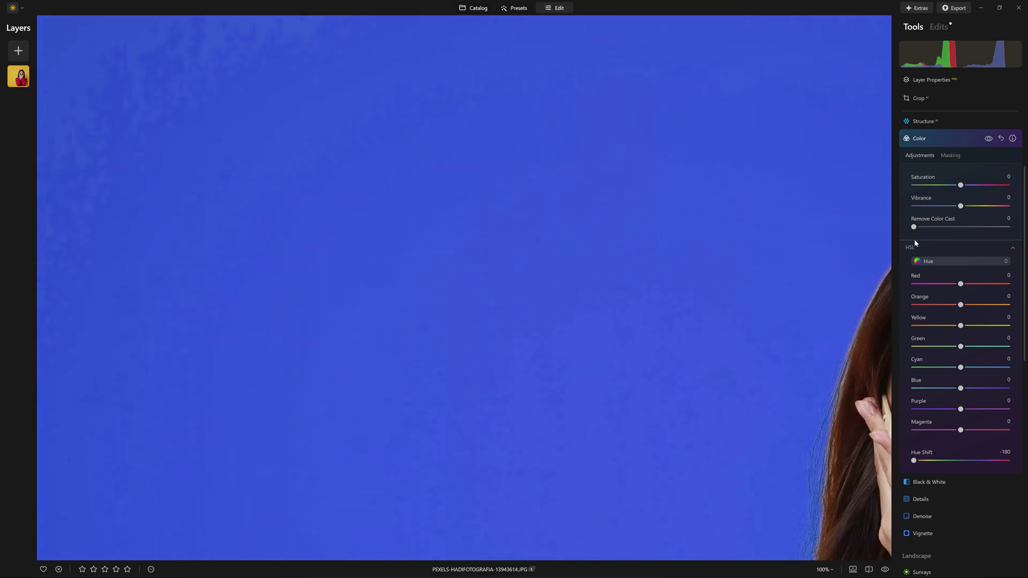
Reset Hue Shift to 0 and drop the background's Saturation to -100 for neutral grey
double_click(914, 461)
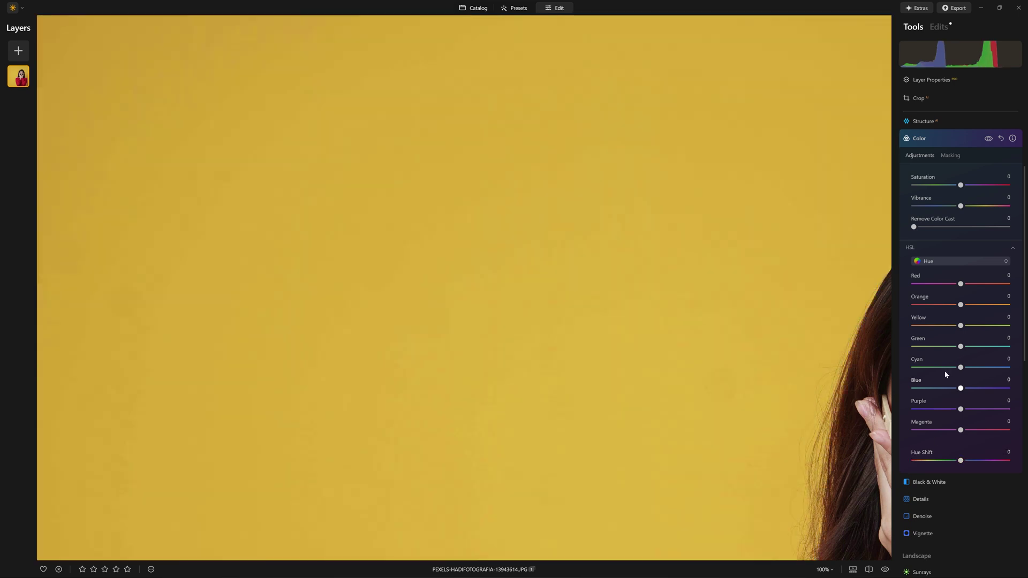
drag(955, 185, 881, 179)
scroll(409, 223, down, 3)
scroll(410, 229, down, 1)
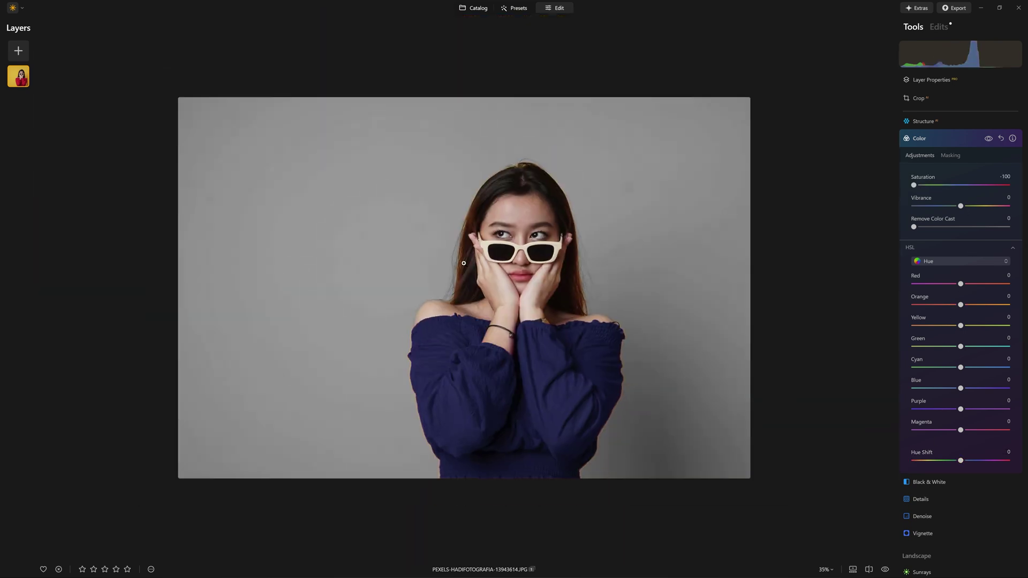
click(953, 141)
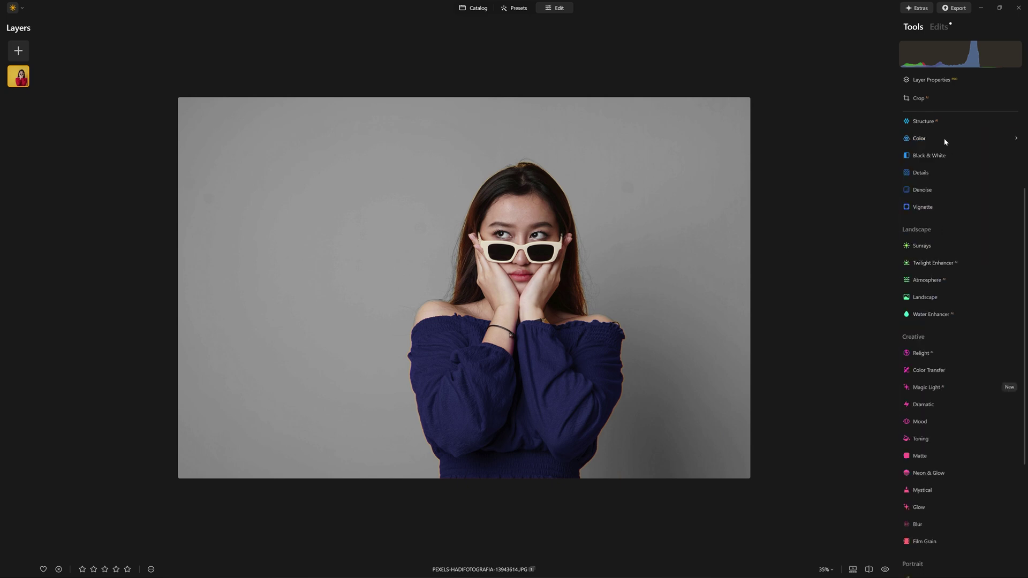
From the Edits list, show and copy the Color step's background mask
click(938, 26)
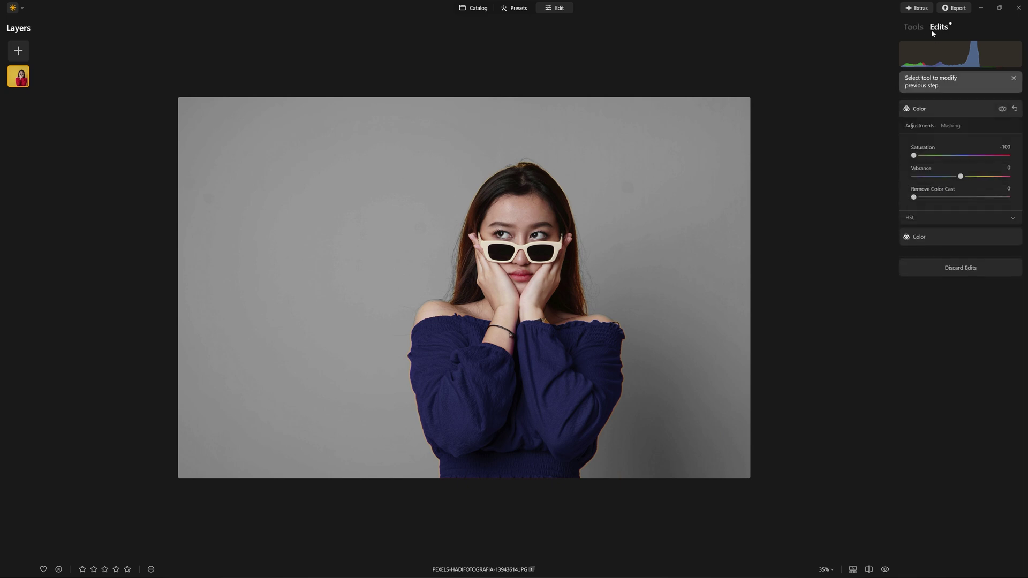
click(946, 111)
click(947, 111)
click(946, 127)
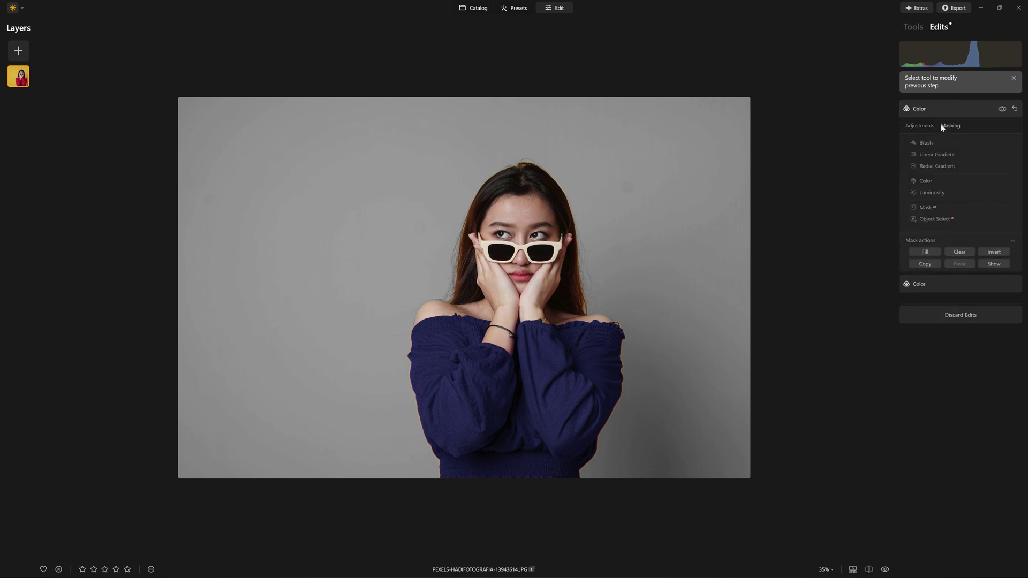
click(932, 240)
click(932, 241)
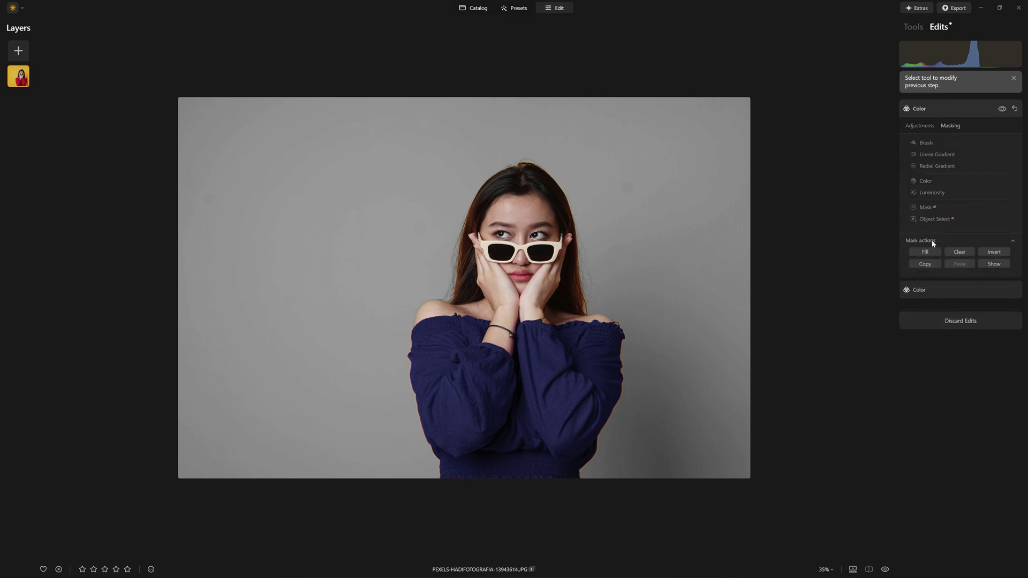
click(998, 265)
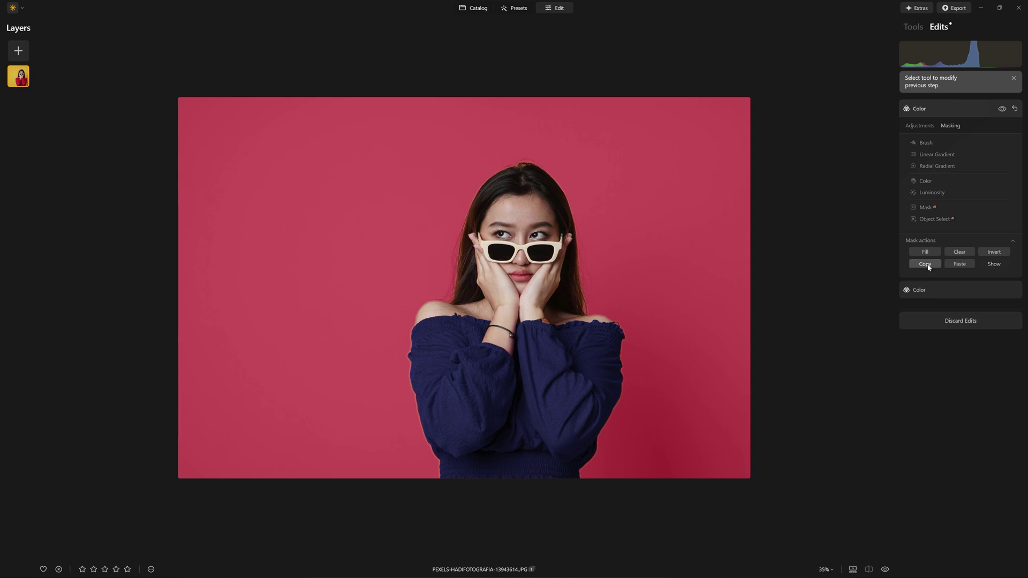
click(937, 111)
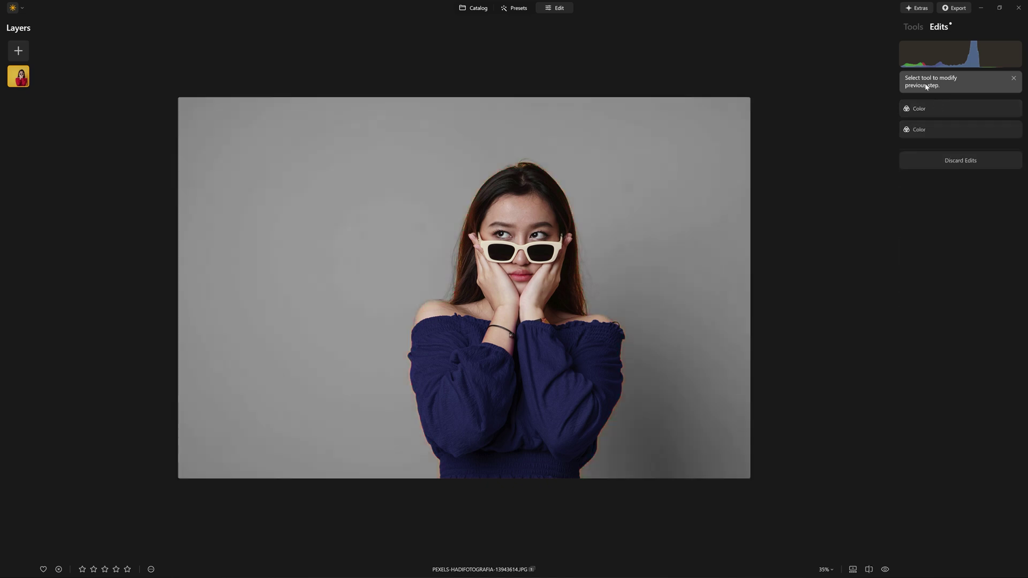
click(913, 27)
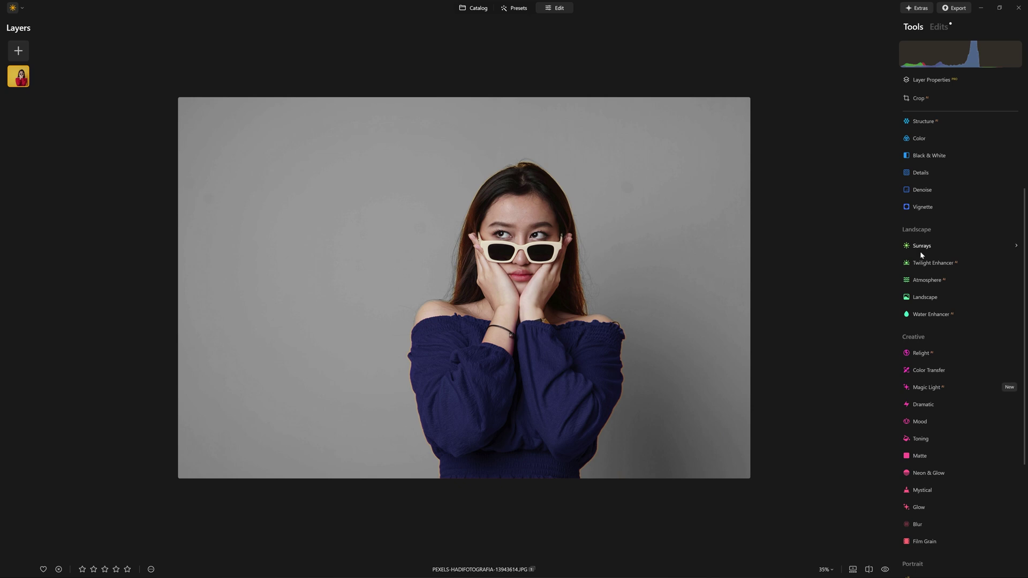
Paste the copied background mask onto Develop and set its Exposure to 0.97
click(948, 204)
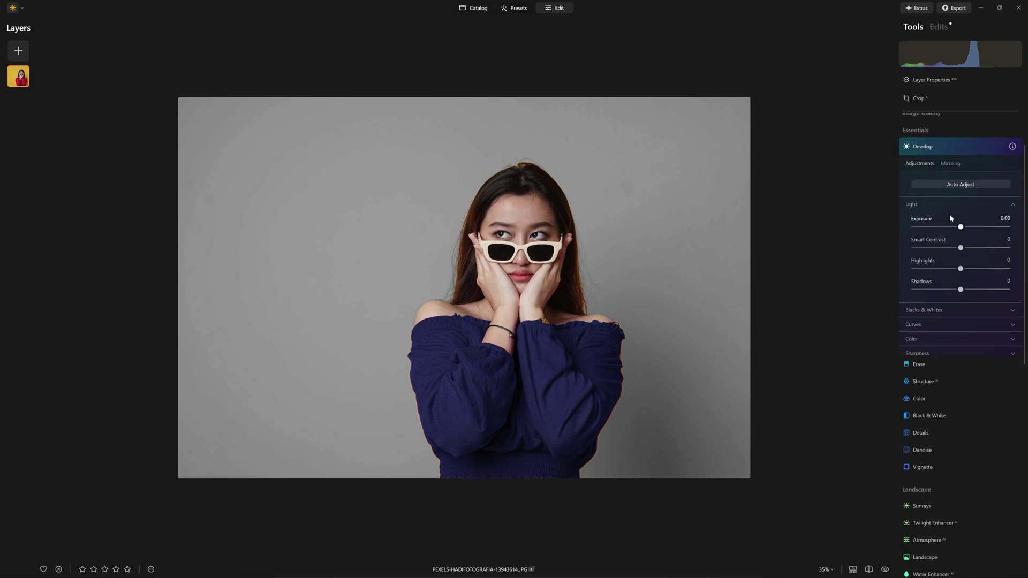
drag(961, 220, 986, 226)
click(951, 155)
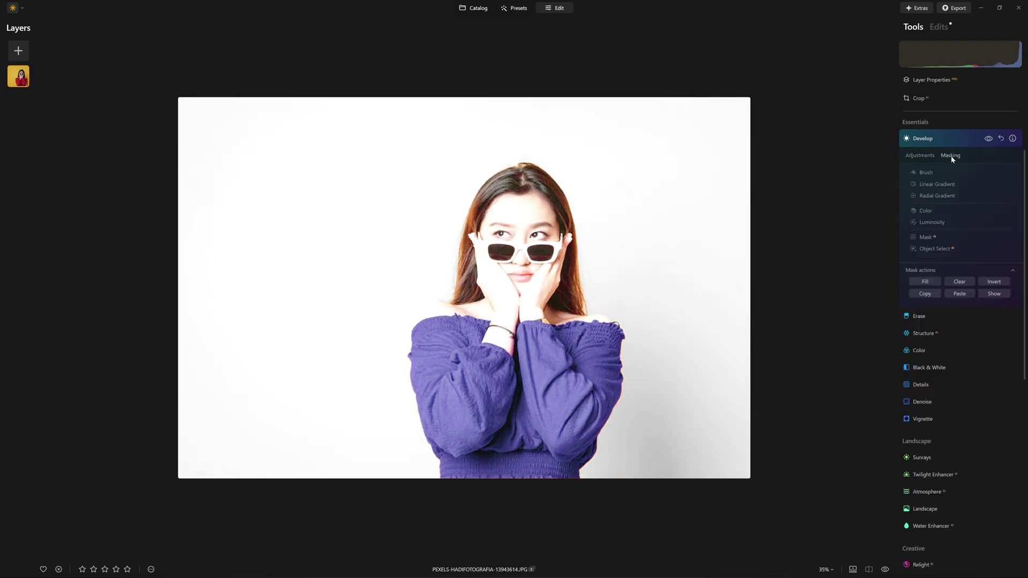
click(961, 294)
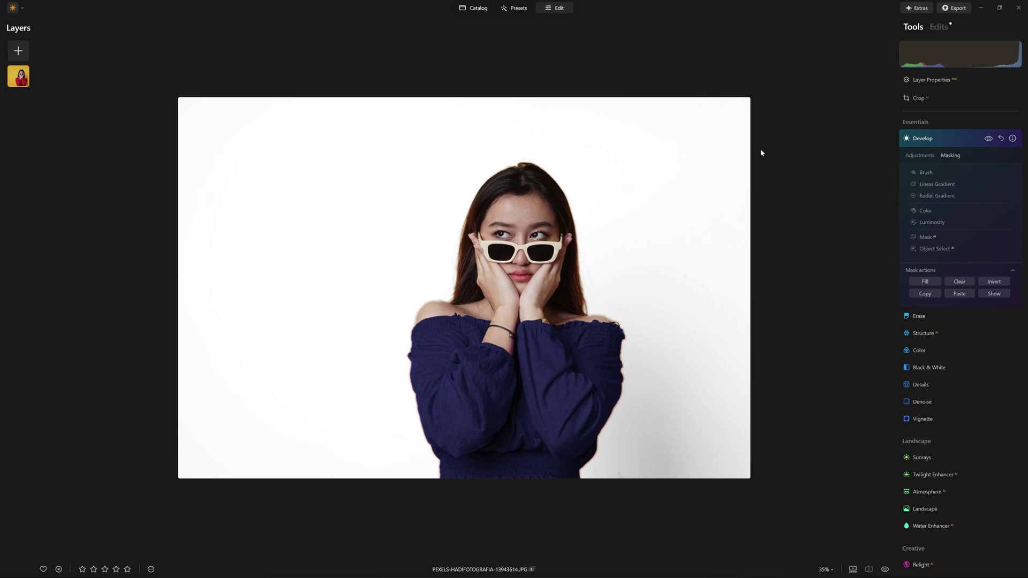
click(920, 156)
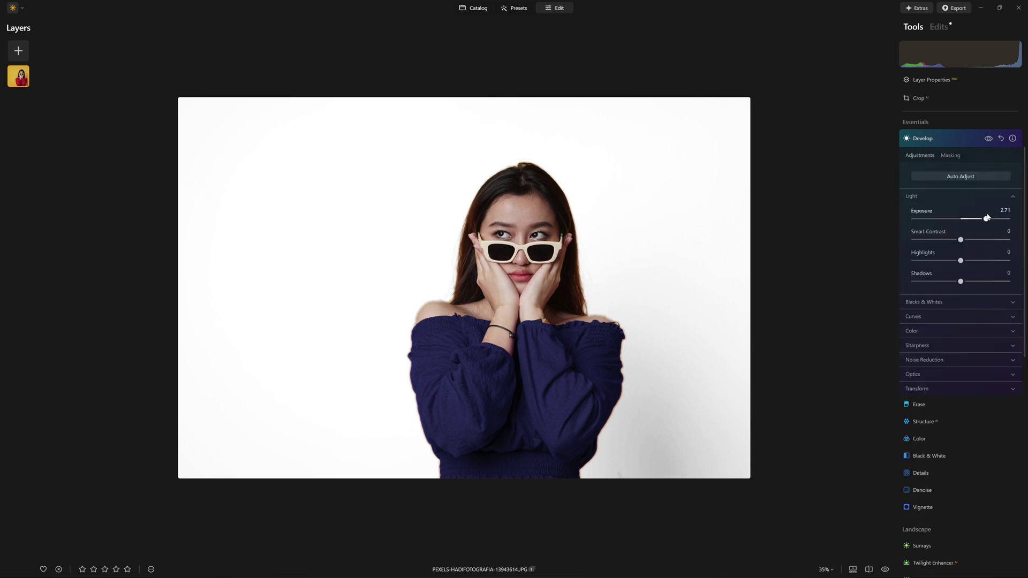
drag(984, 220, 971, 223)
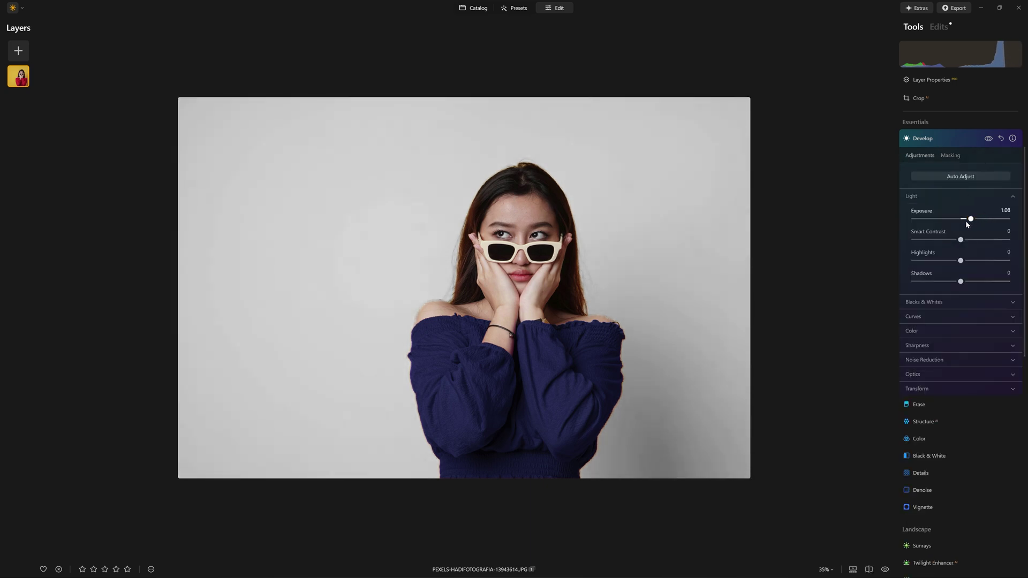
drag(971, 220, 970, 220)
Turn on the before/after split view and drag the divider to reveal more of the original
key(ctrl+plus)
key(backslash)
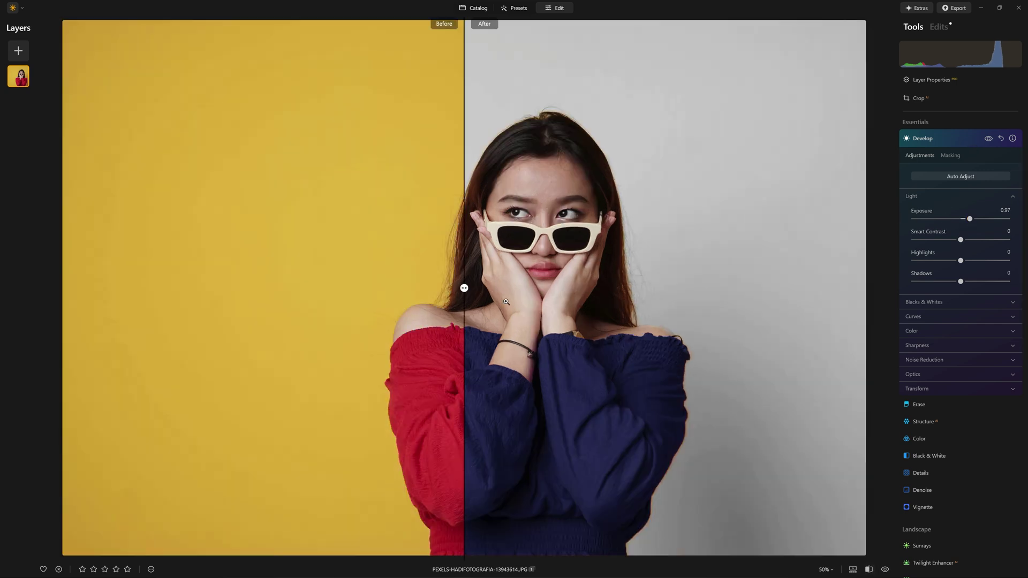
drag(466, 288, 343, 288)
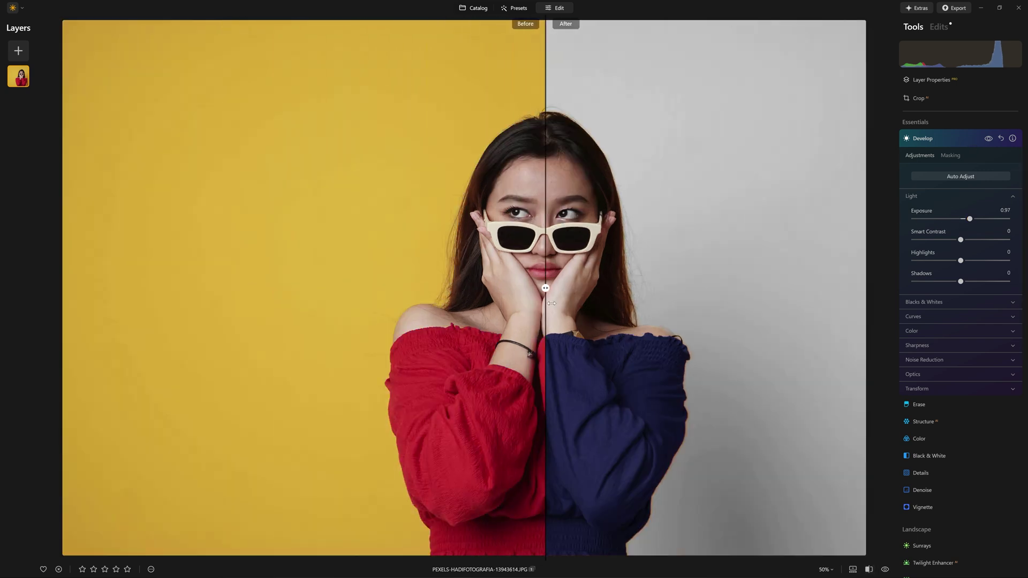